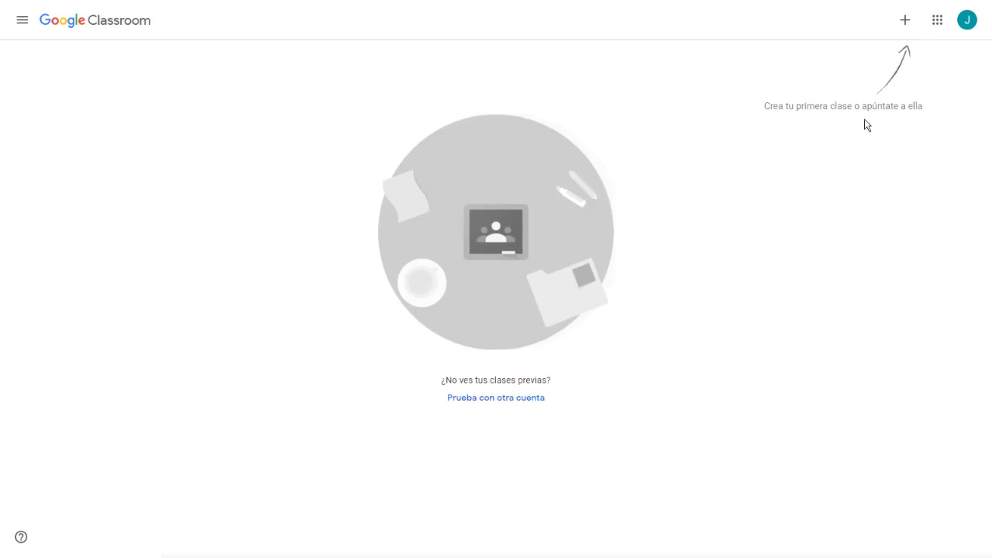
Step: Choose 'Crear una clase' from the + menu to open the new-class form
click(906, 29)
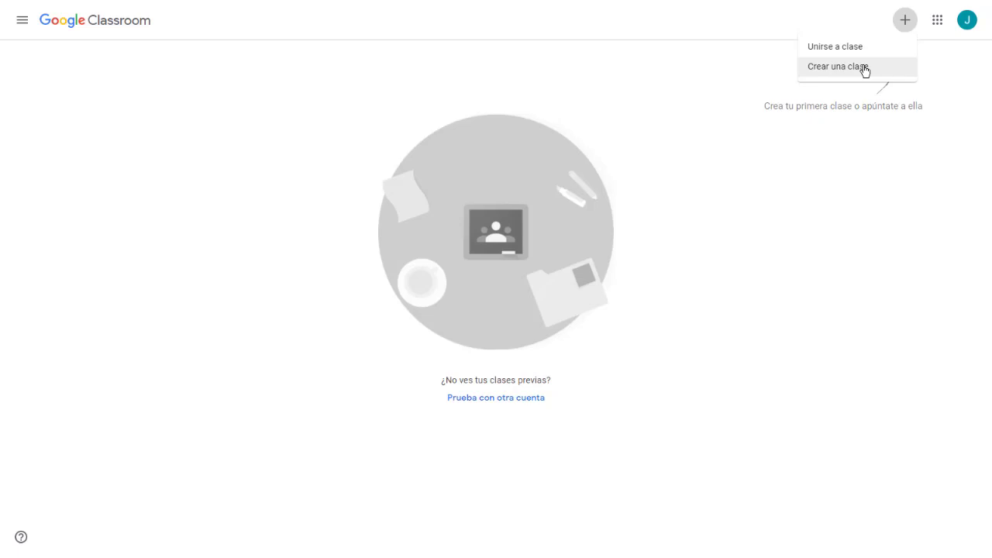
click(865, 70)
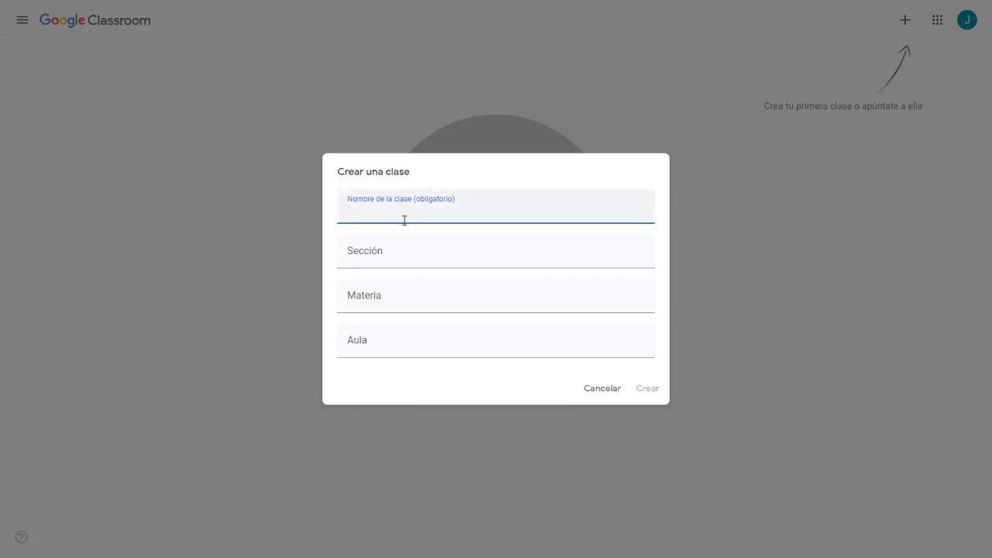
Step: Create the class 'Curso de transformación digital' with section 2021-02 and subject TIC
text(Curso de transformaci)
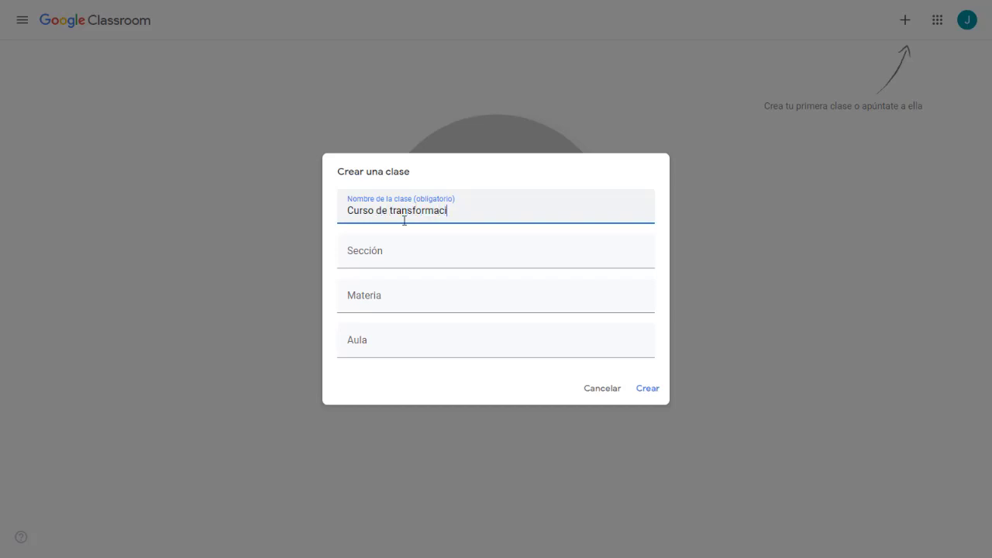
text(ón digital)
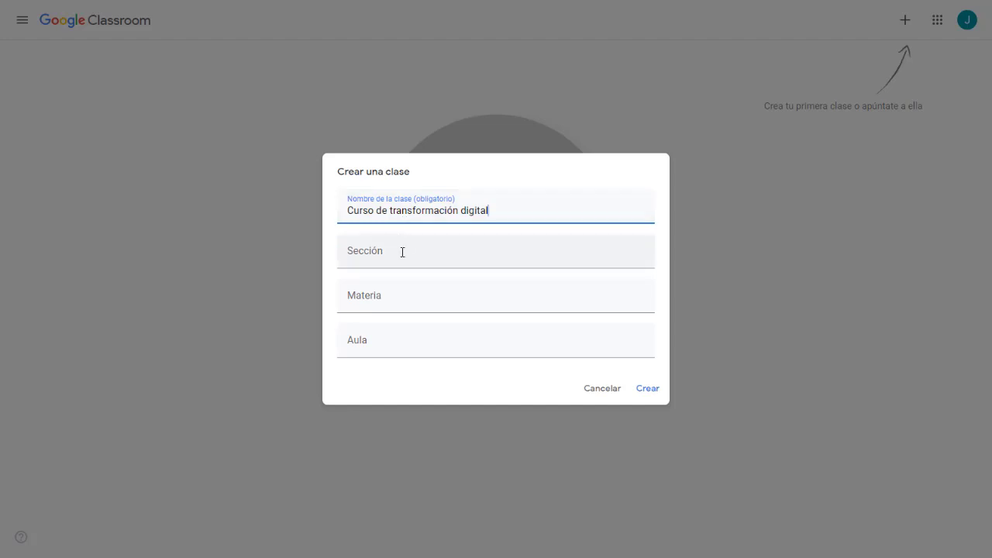
click(402, 252)
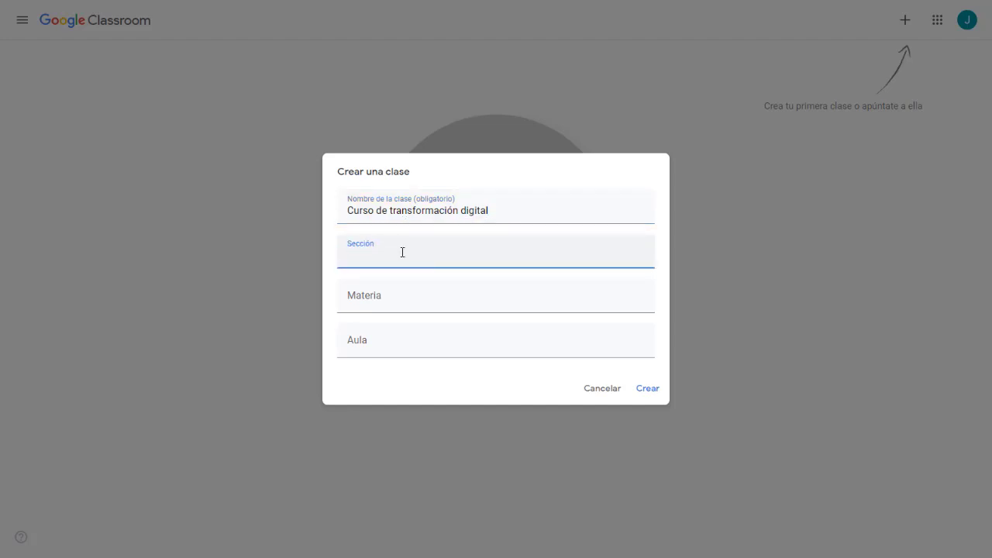
text(2021-02)
click(399, 300)
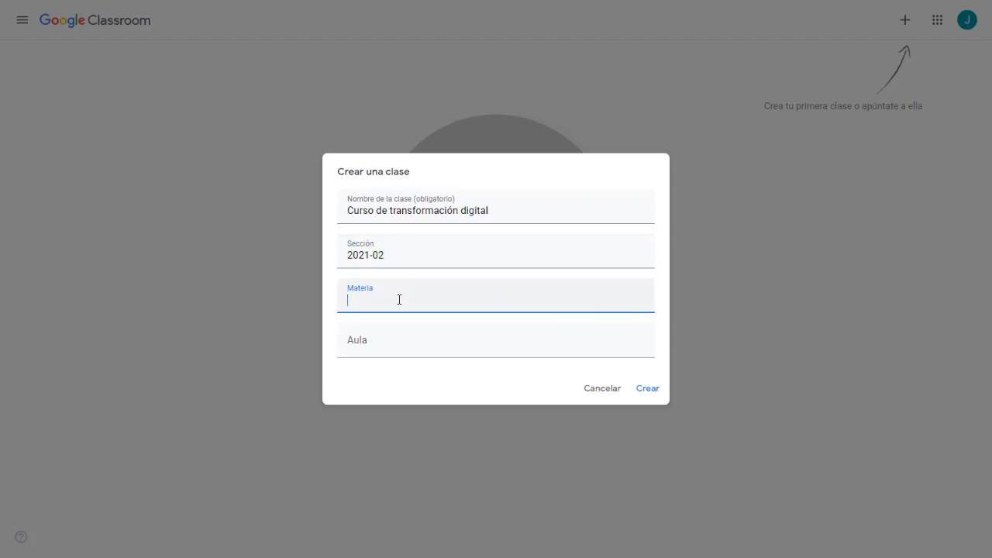
text(TIC)
click(392, 350)
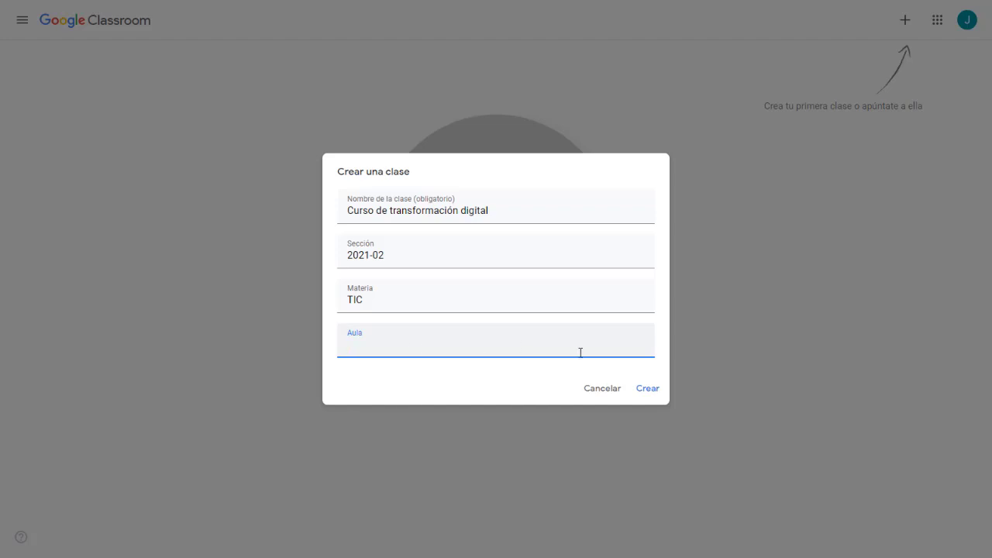
click(646, 391)
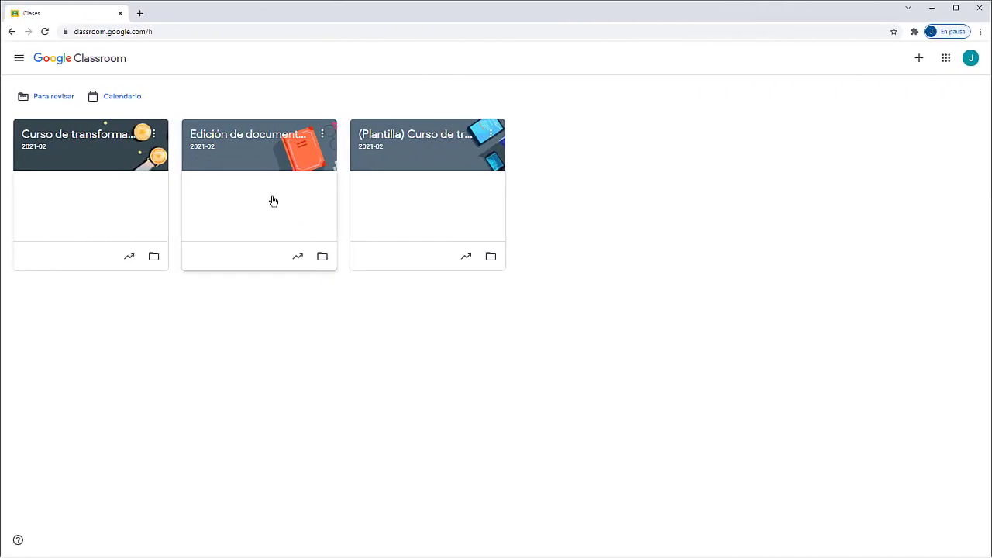
Step: Review the classes in the navigation drawer, then close it to return to the class cards
click(18, 58)
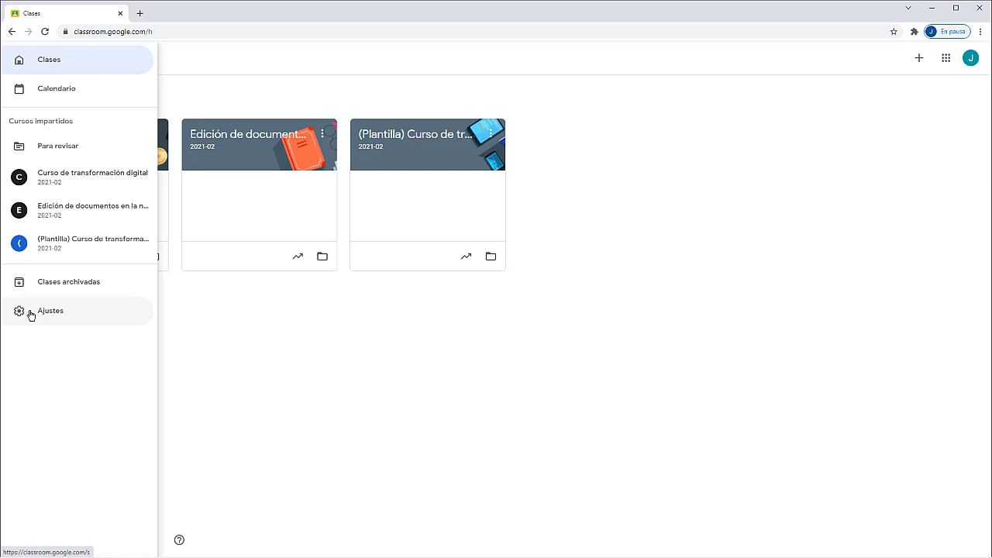
click(159, 249)
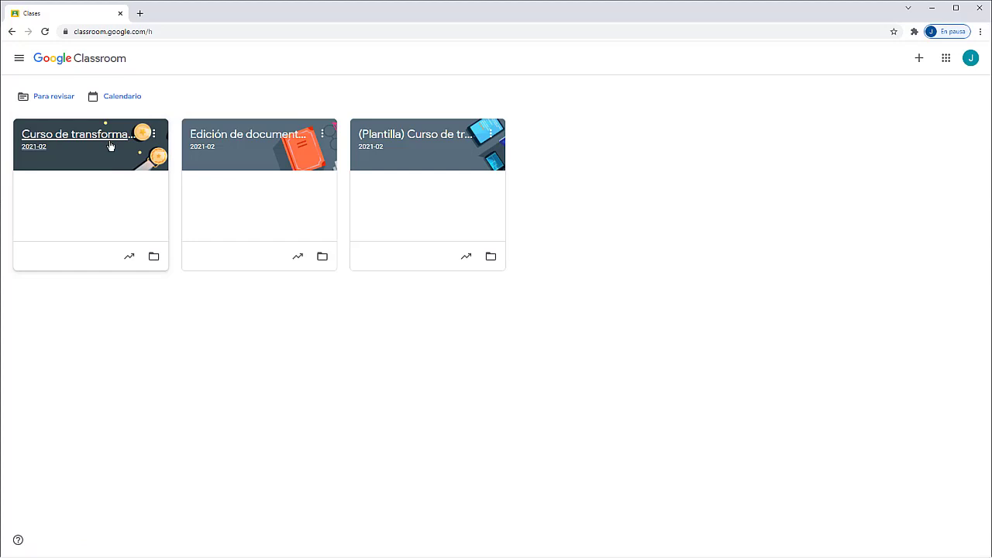
Step: Open 'Curso de transformación digital', view Trabajo de clase, Personas and Calificaciones, then return to Tablón
click(110, 146)
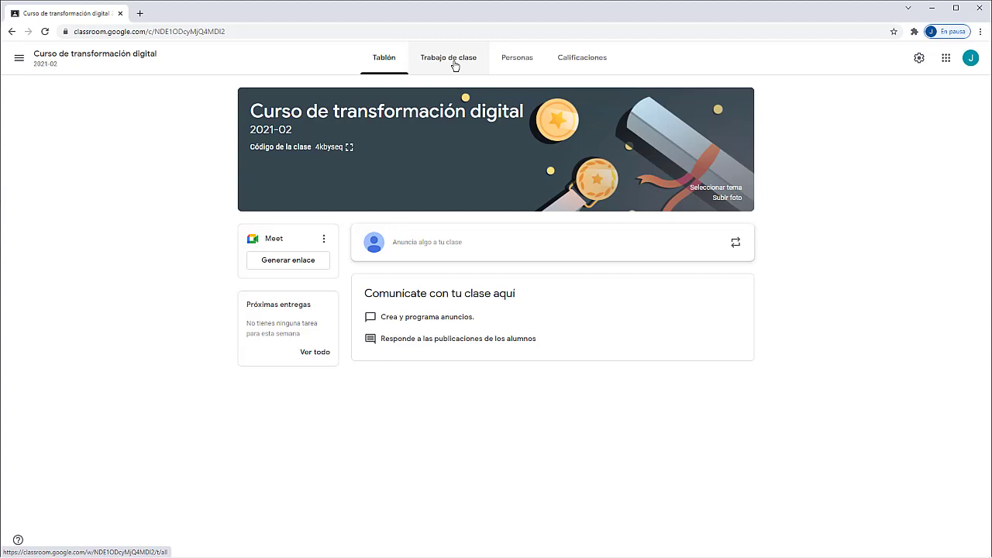
click(455, 65)
click(515, 64)
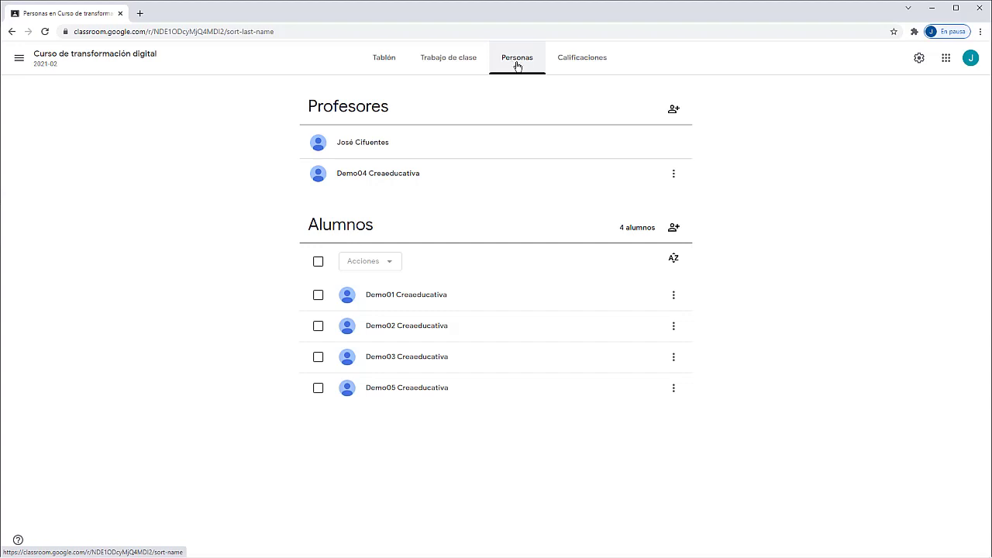
click(579, 62)
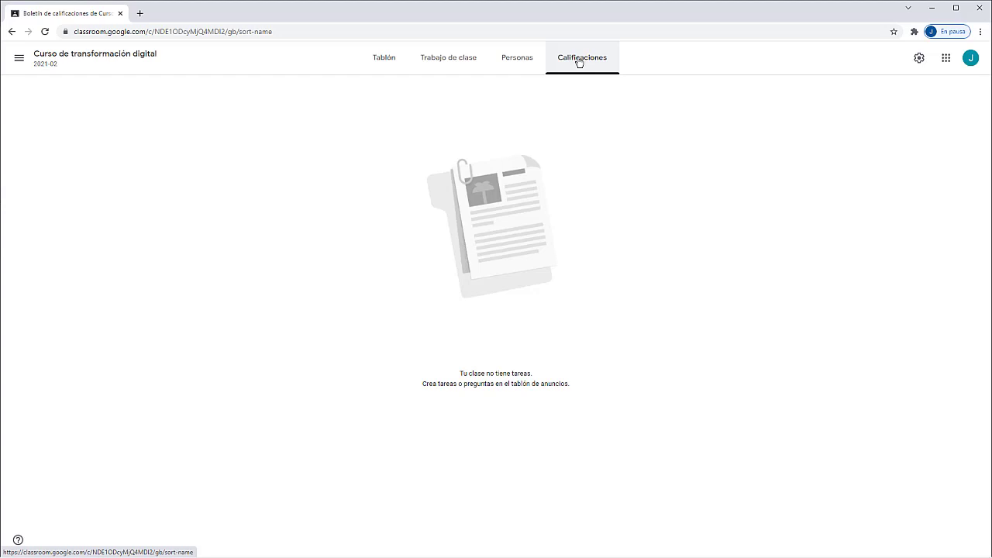
click(377, 60)
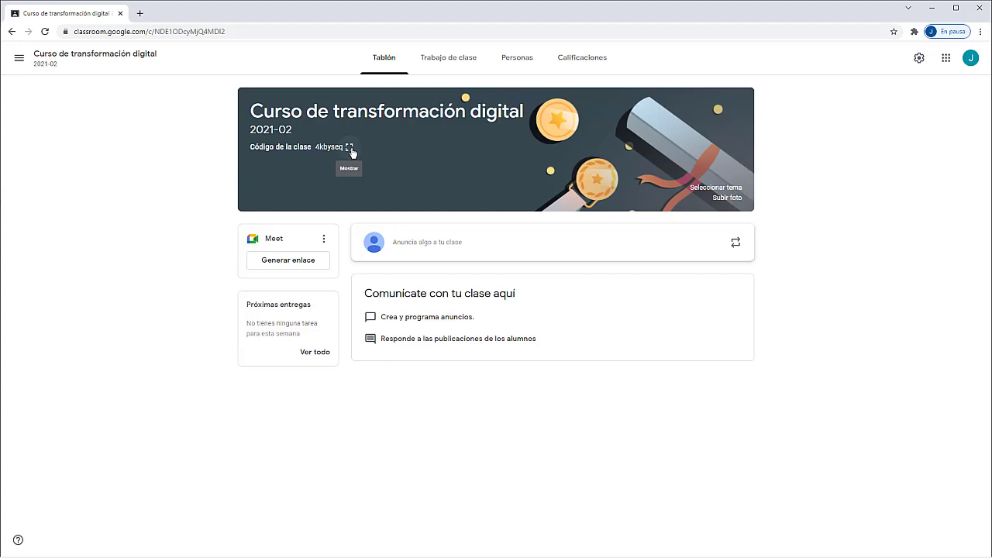
click(350, 147)
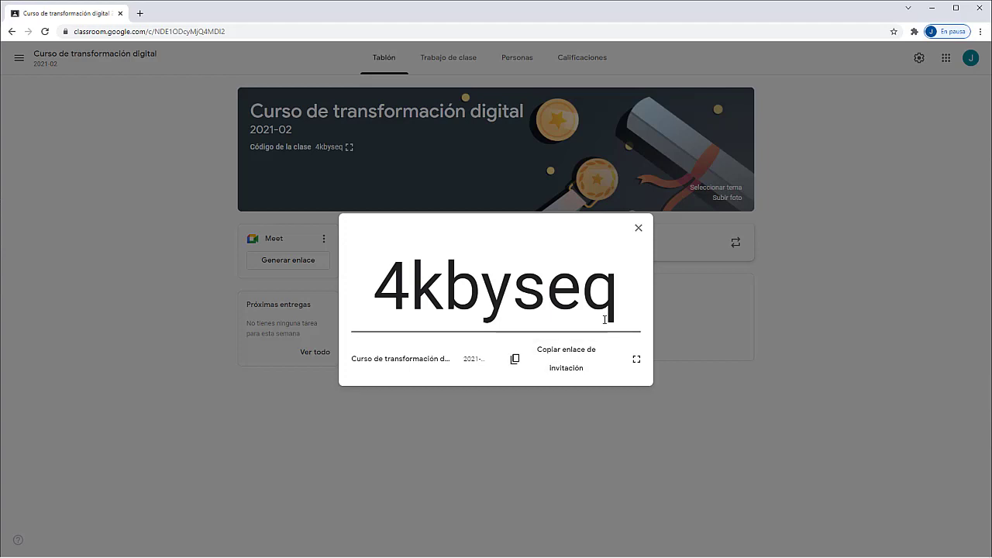
click(639, 229)
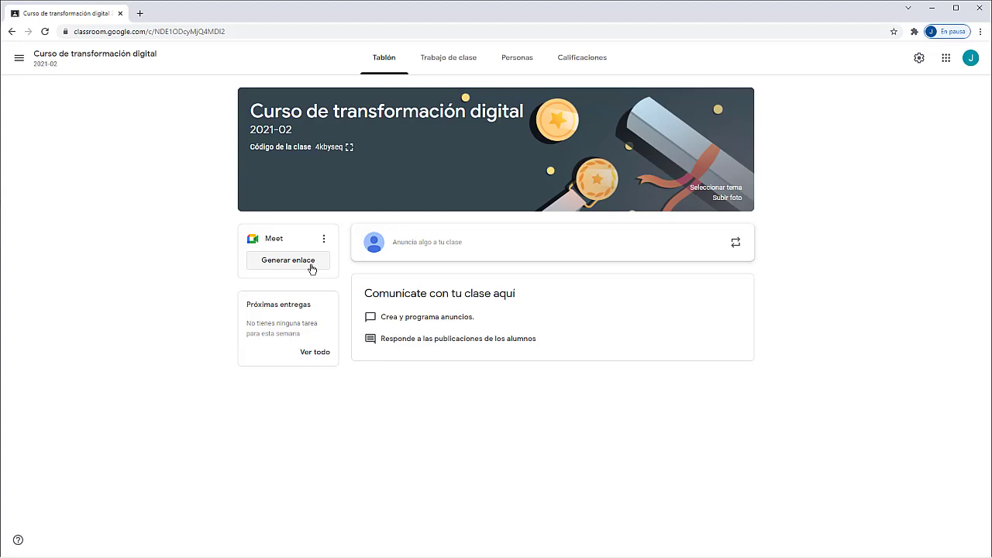
Step: Generate the class Meet link, keep it visible to students, and save it
click(311, 268)
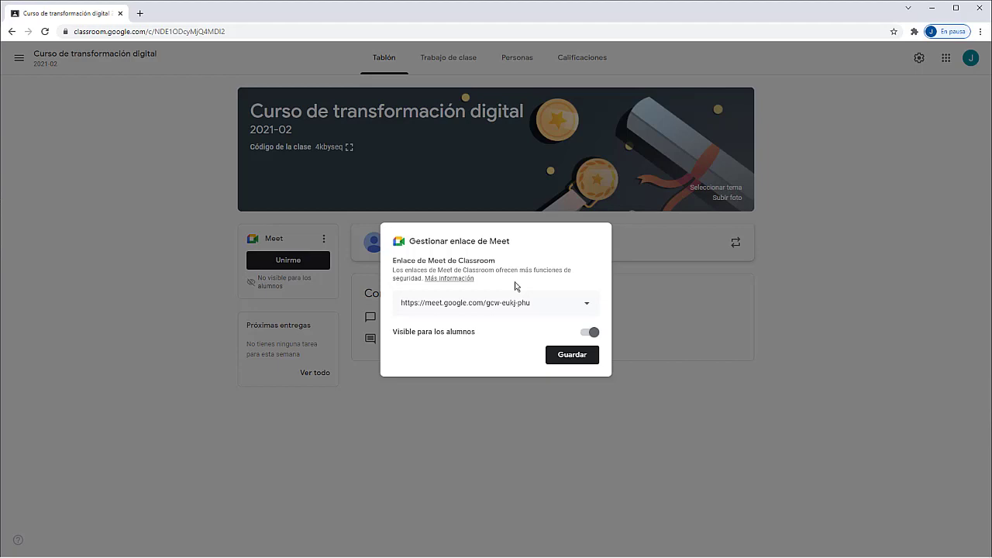
click(591, 333)
click(592, 334)
click(584, 351)
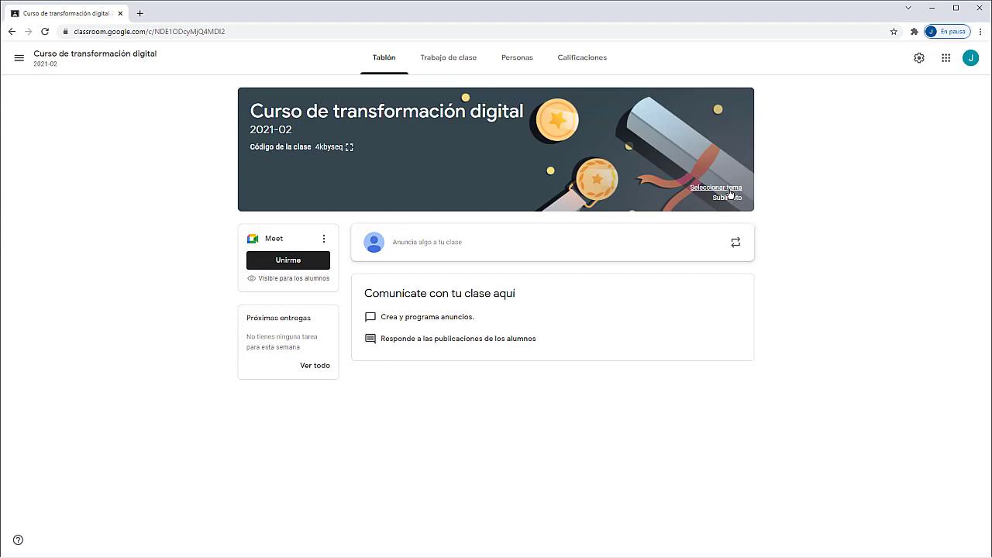
Step: Apply the laptops and tablets illustration from the theme gallery to the class banner
click(716, 187)
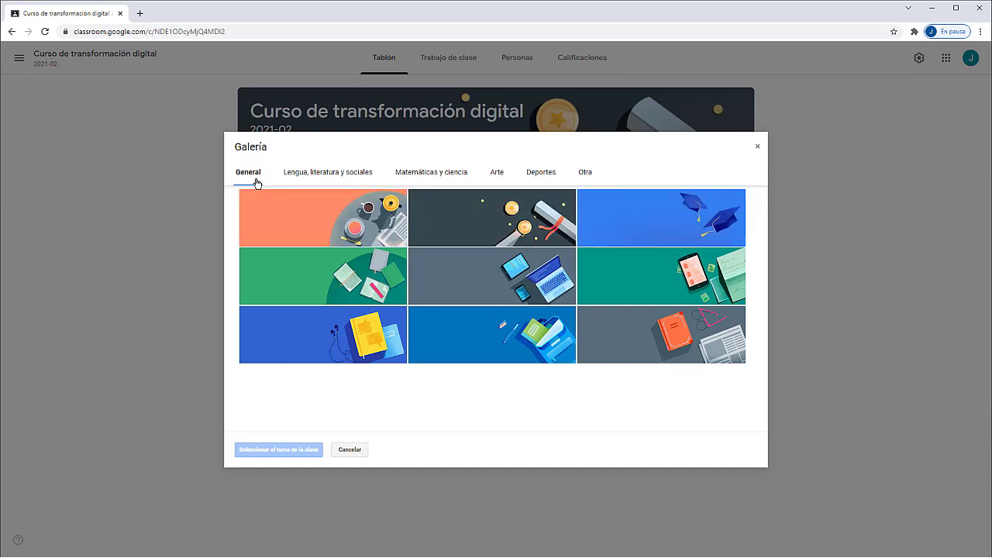
click(465, 276)
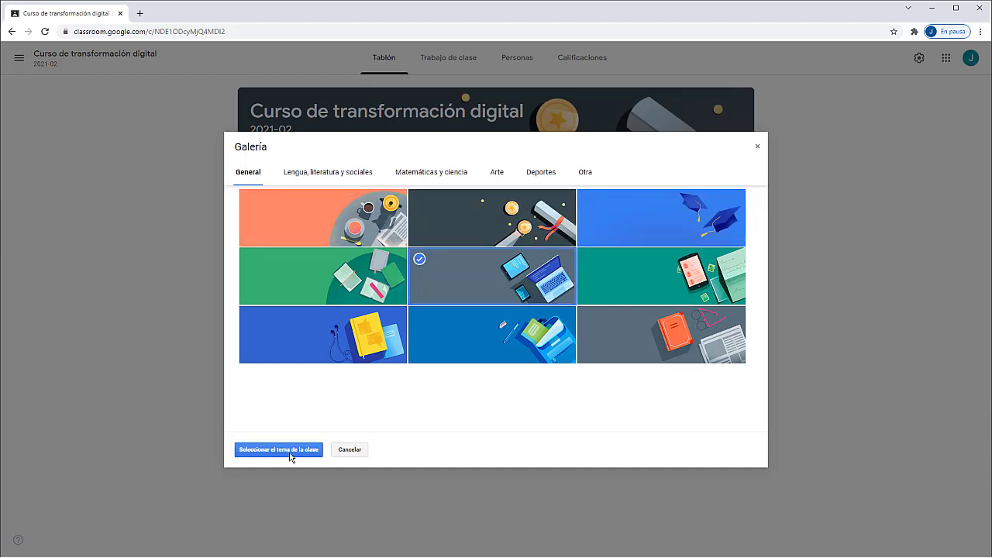
click(290, 452)
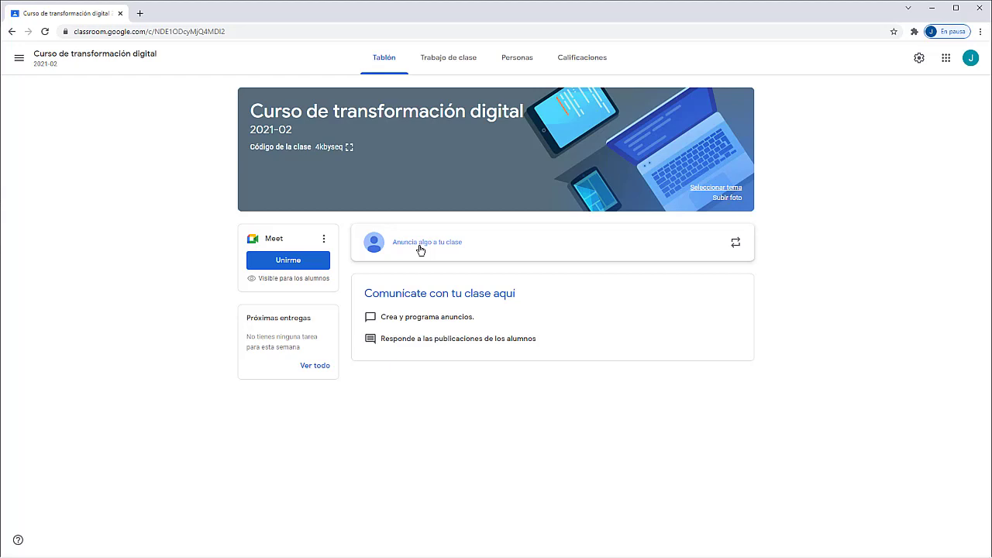
Step: Write the announcement 'Empezamos con el curso' for all students in the stream composer
click(420, 242)
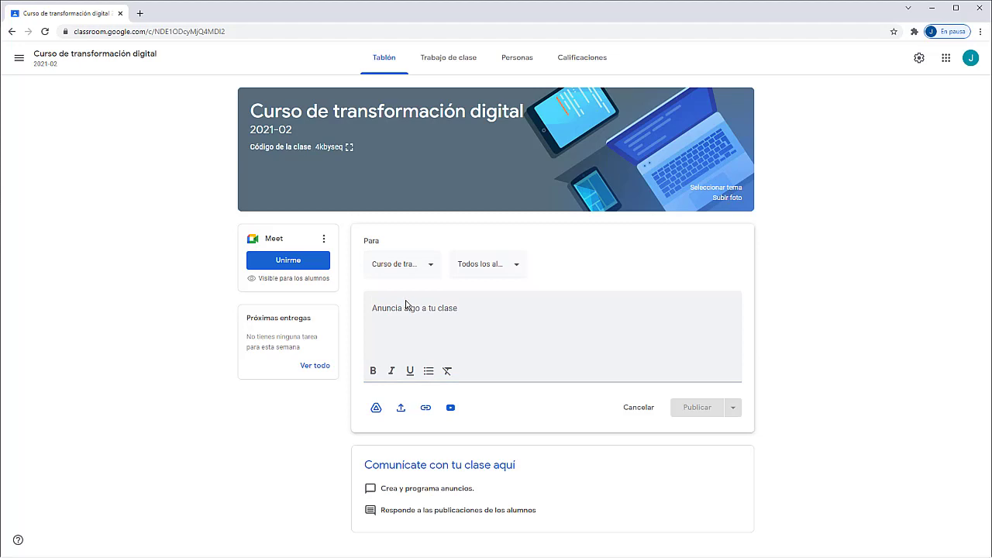
click(403, 305)
click(401, 306)
key(ctrl+v)
click(505, 267)
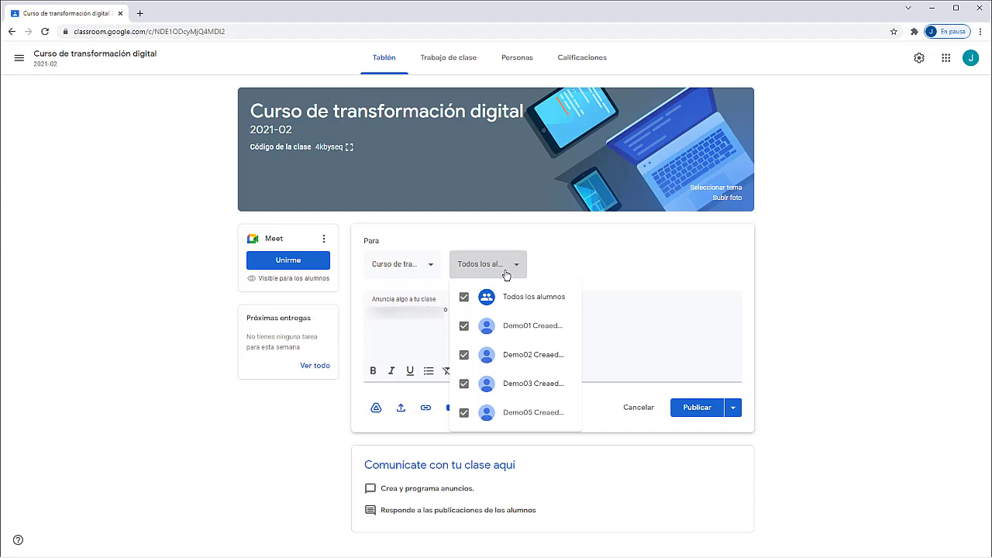
click(397, 308)
text(Em)
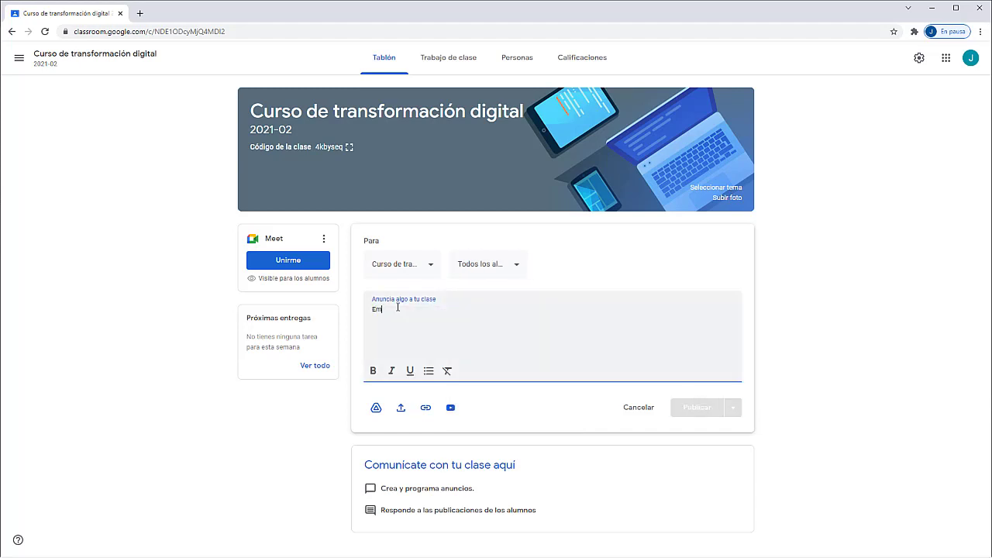
text(pezamos con)
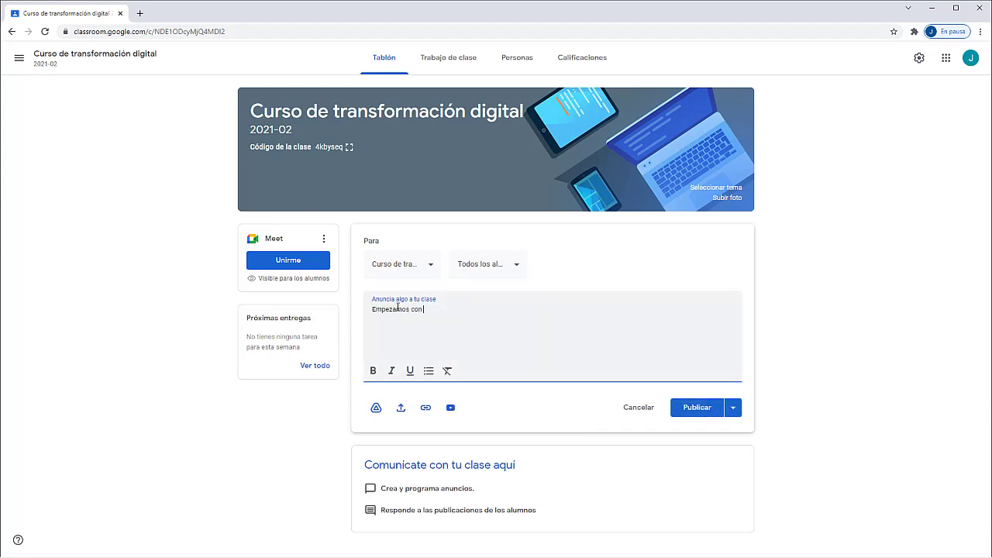
text( el curso)
click(734, 409)
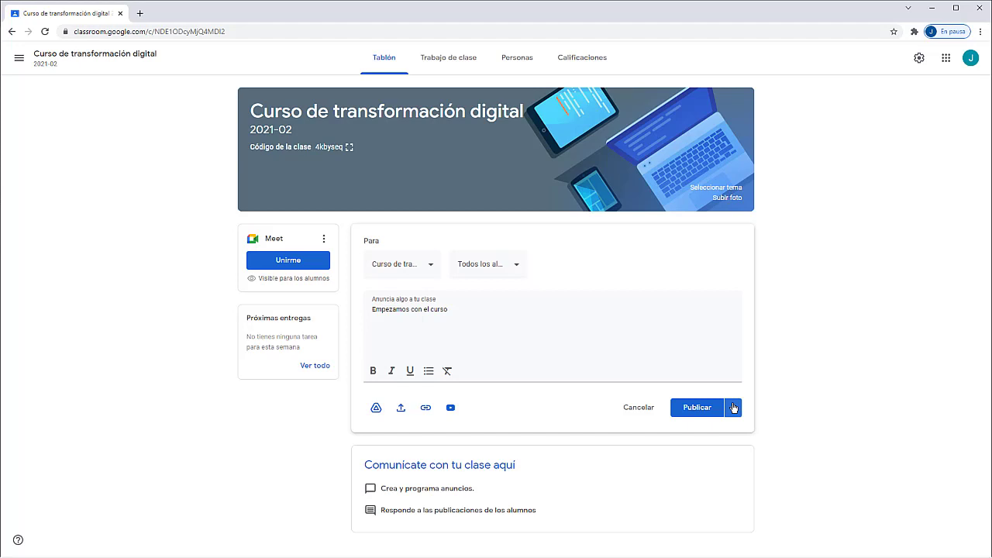
Step: Open the Publicar options for the 'Empezamos con el curso' announcement
click(733, 408)
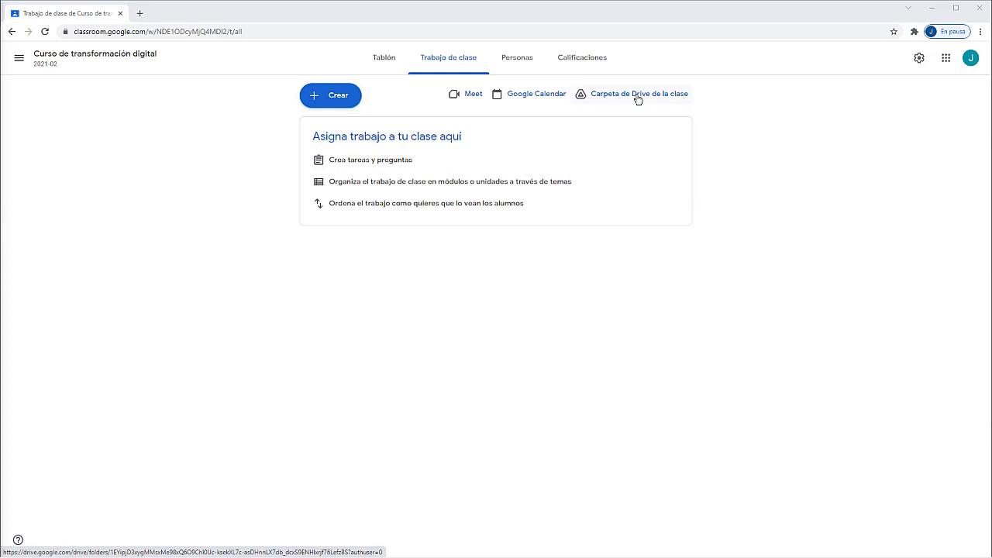
Step: Choose Tema from the Crear menu on the Classwork page
click(331, 100)
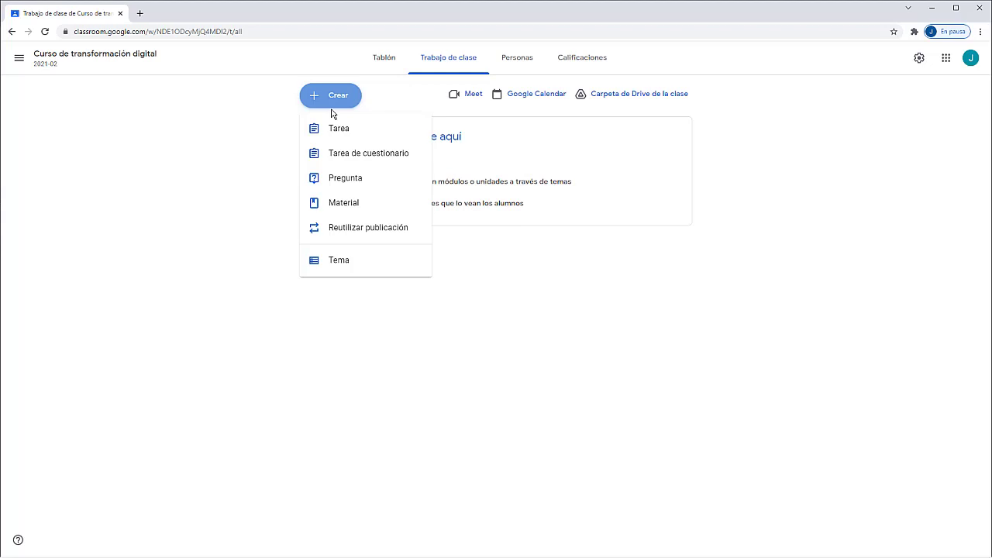
click(338, 263)
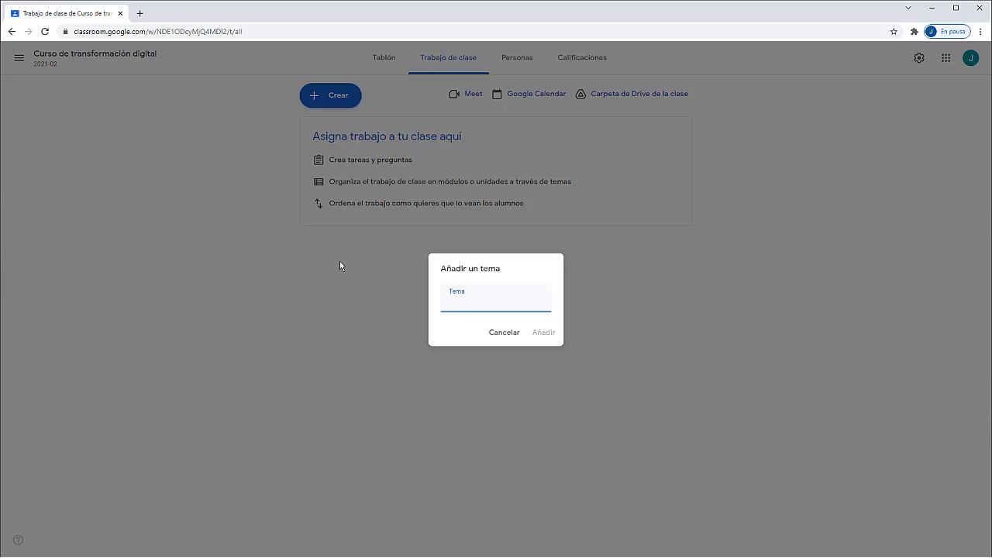
Step: Add the topic 'Uso de Internet' to the class's classwork
text(Uso de Internet)
click(543, 333)
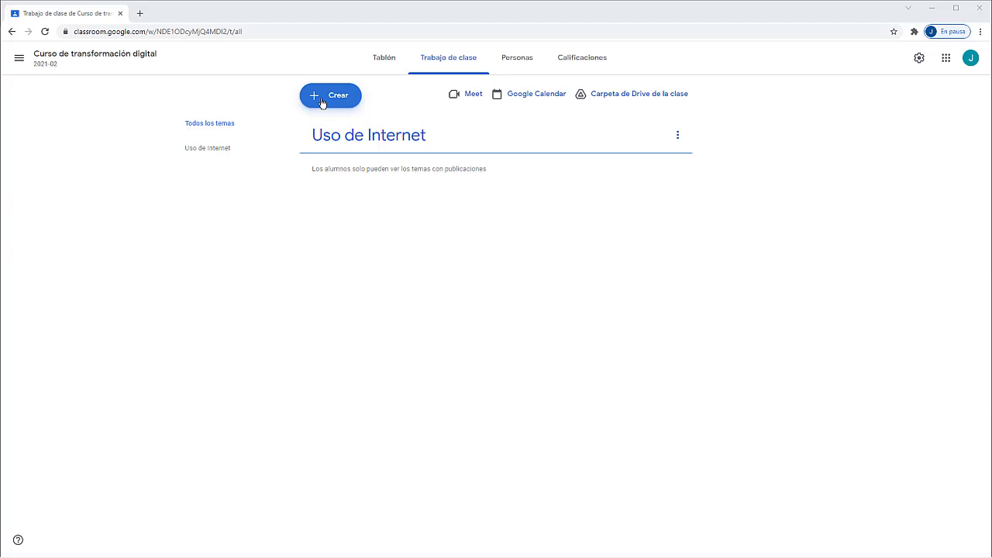
click(323, 103)
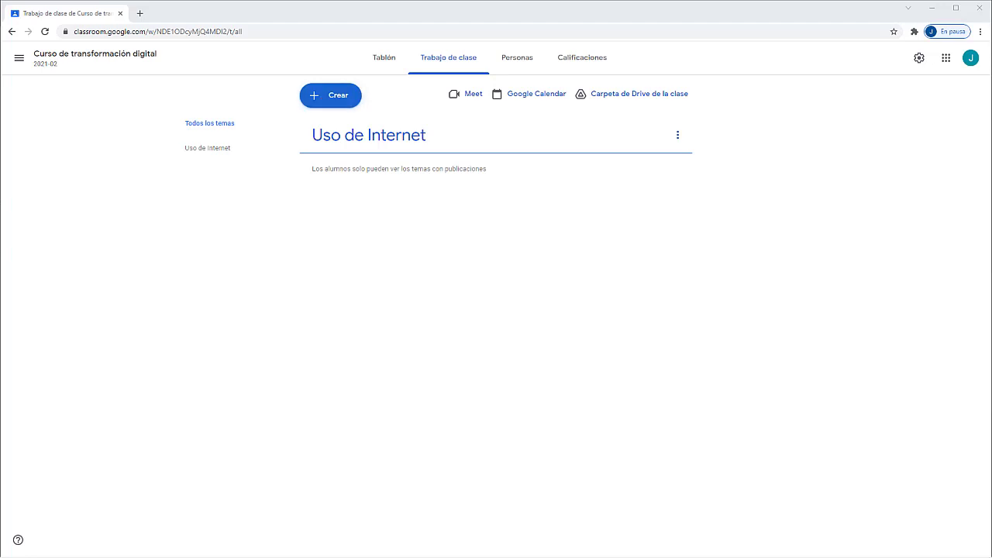
click(324, 101)
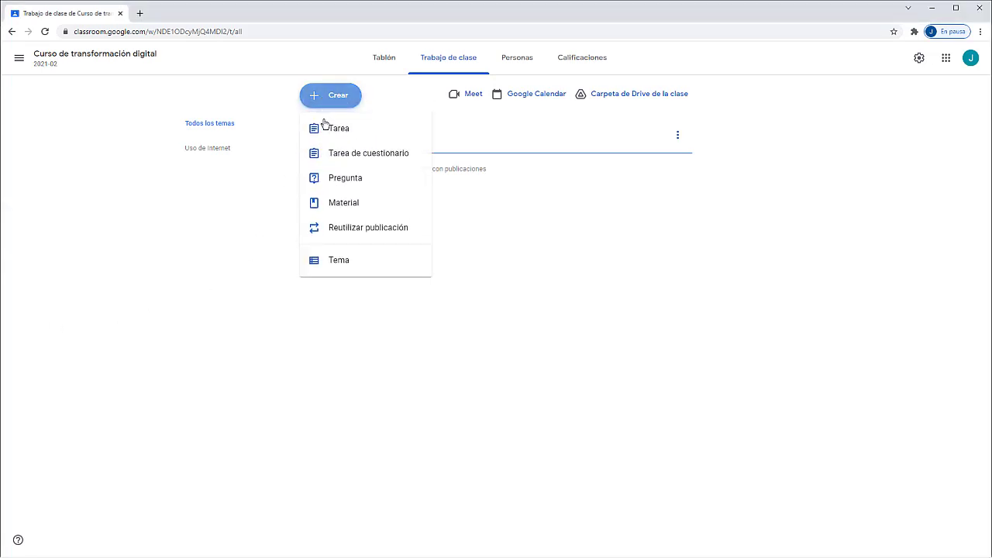
Step: Create a material titled 'Funcionamiento de Internet' and paste in its video-introduction description
click(325, 205)
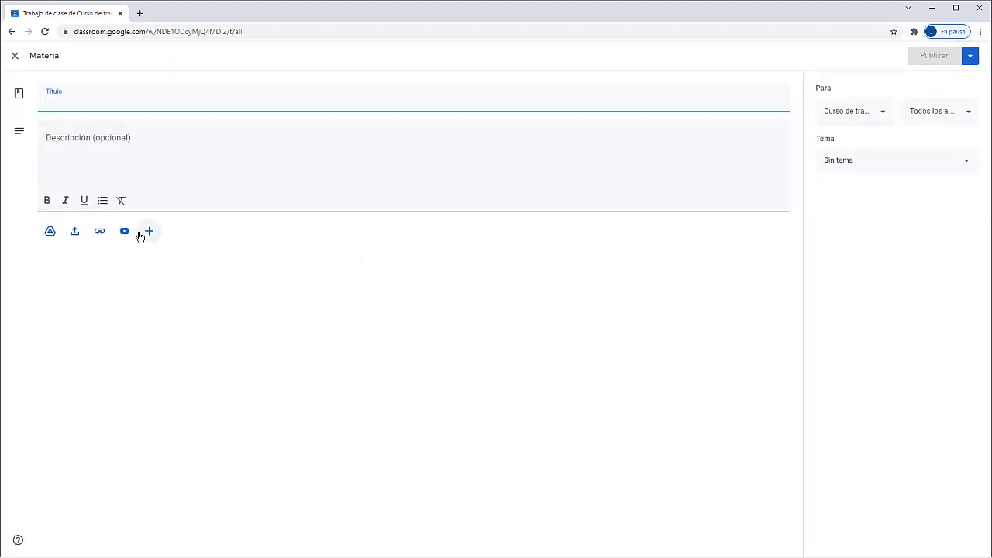
text(Func)
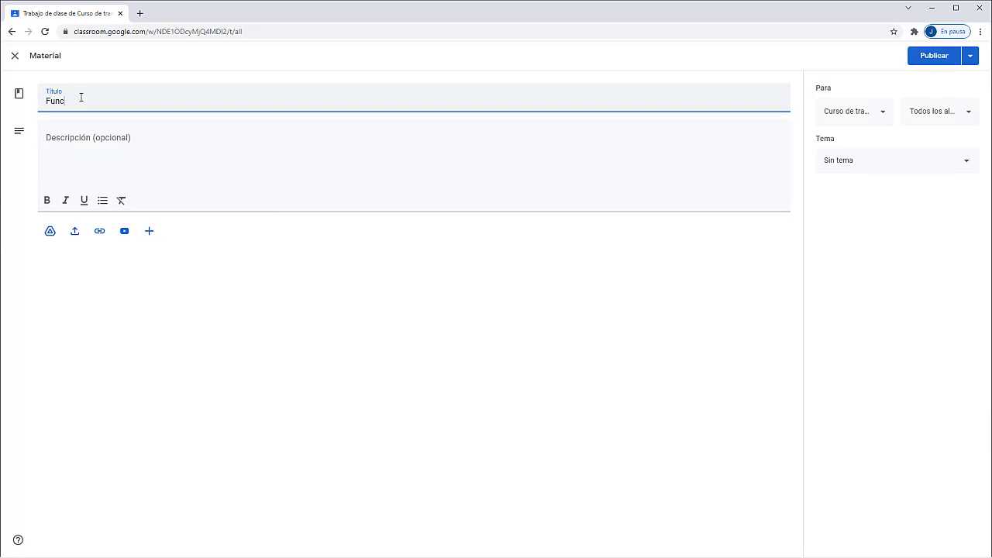
text(ionamiento)
text(de Internet)
click(44, 140)
text(A continuación encontrarás un vídeo que nos muestra como funciona Internet)
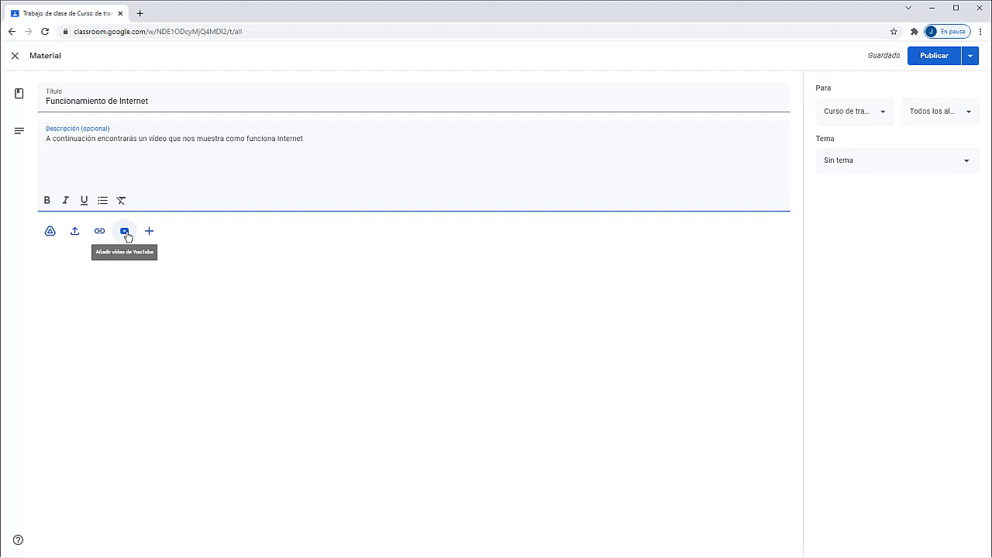
Step: Search YouTube for 'Funcionamiento de Internet' and attach the '¿Cómo funciona Internet?' video
click(125, 232)
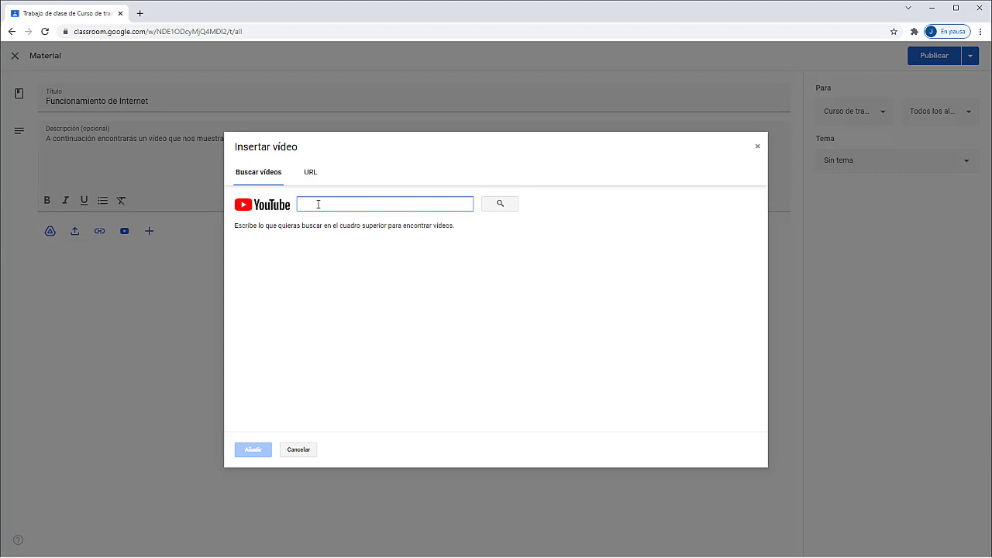
text(F)
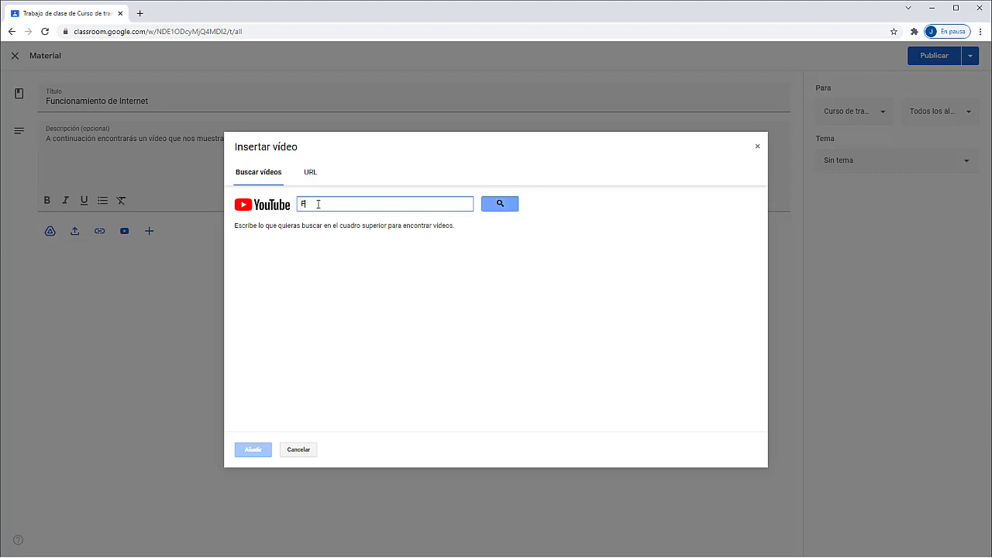
text(uncionamiento )
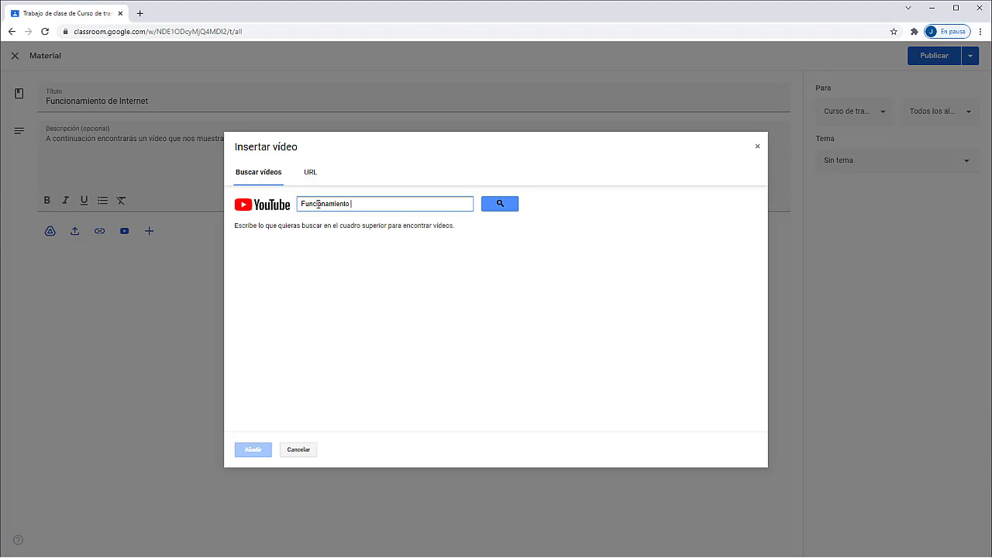
text(de Internet)
click(503, 206)
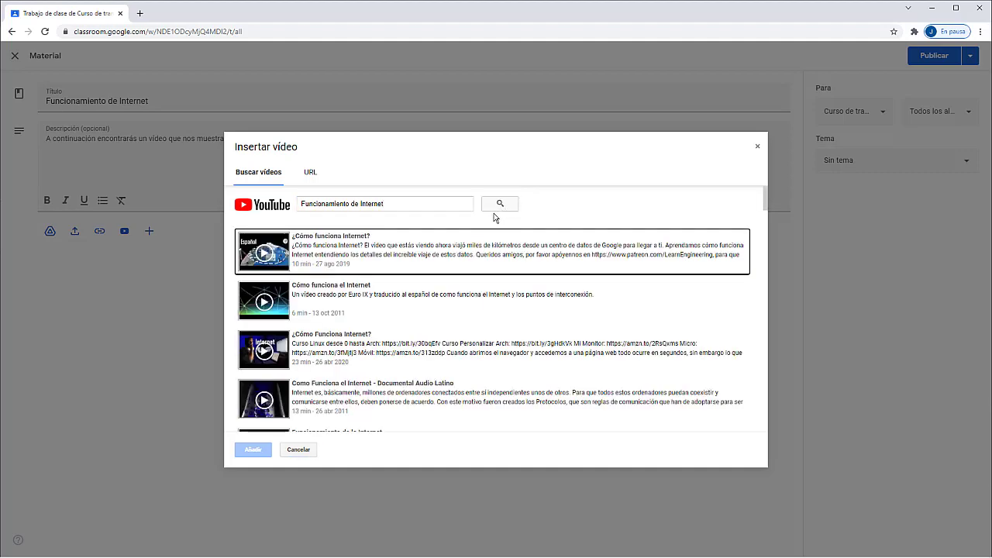
click(401, 266)
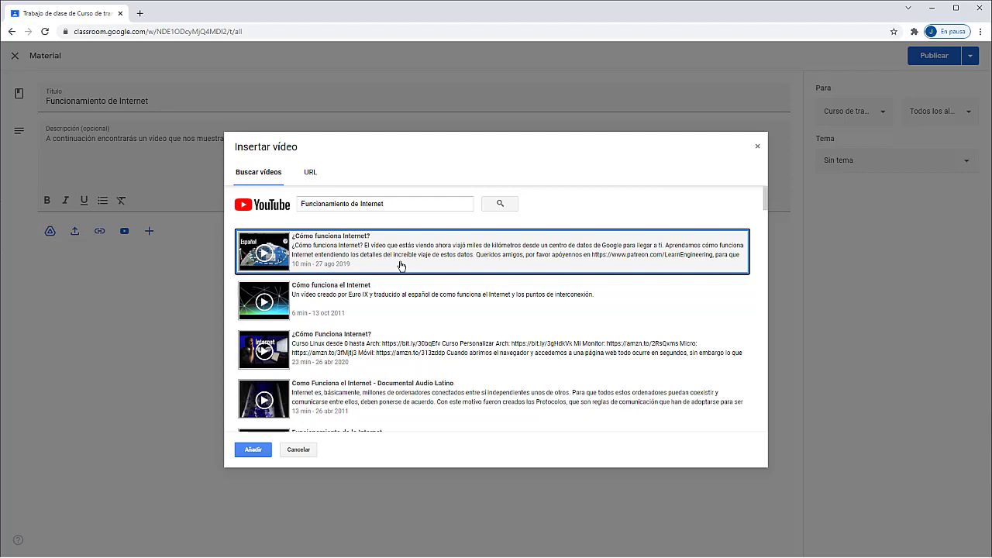
click(258, 450)
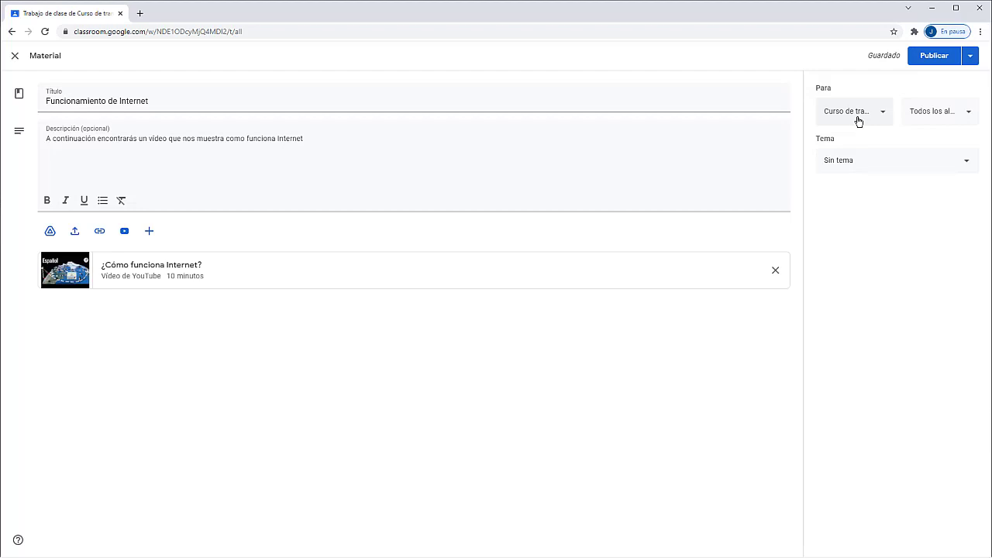
Step: Keep the material for this class and all students, filed under the 'Uso de Internet' topic
click(859, 121)
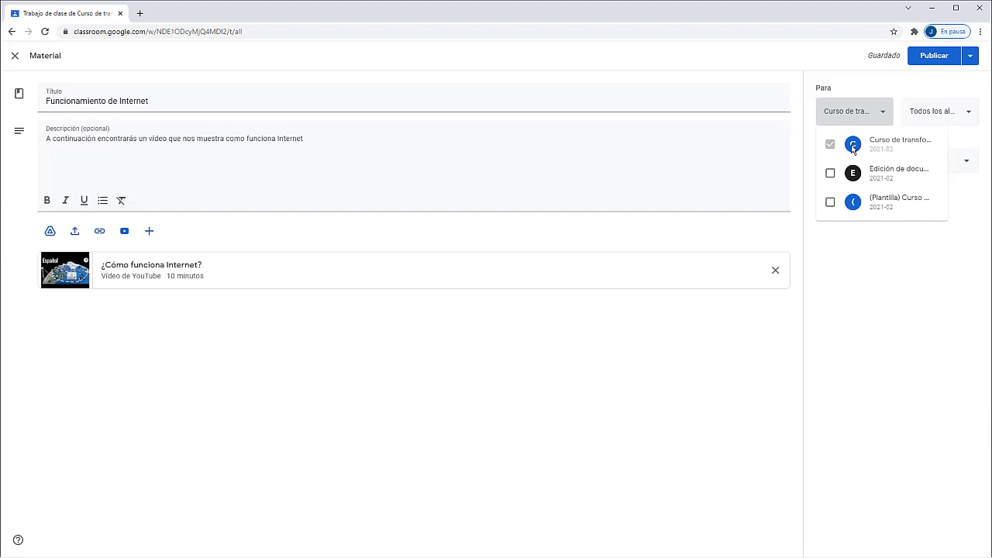
click(860, 118)
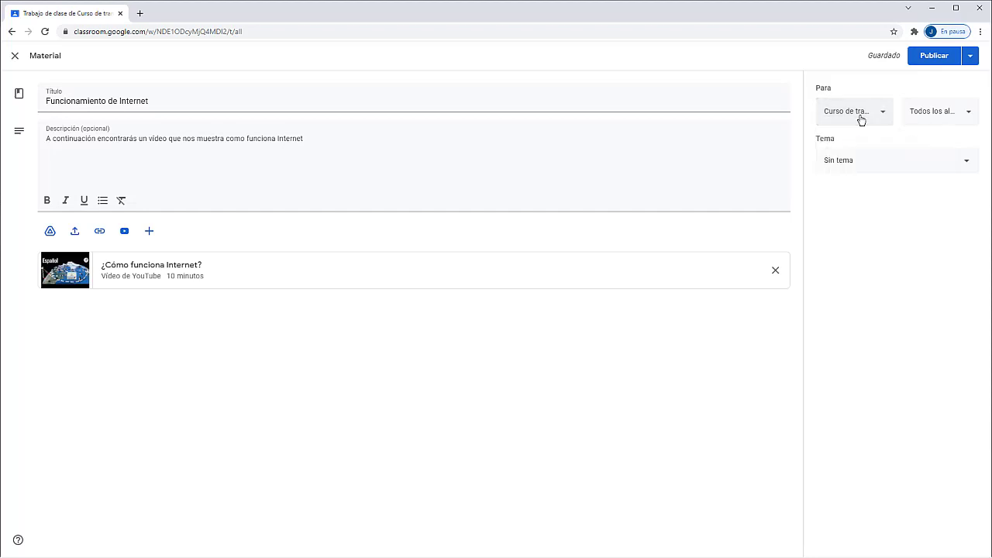
click(919, 113)
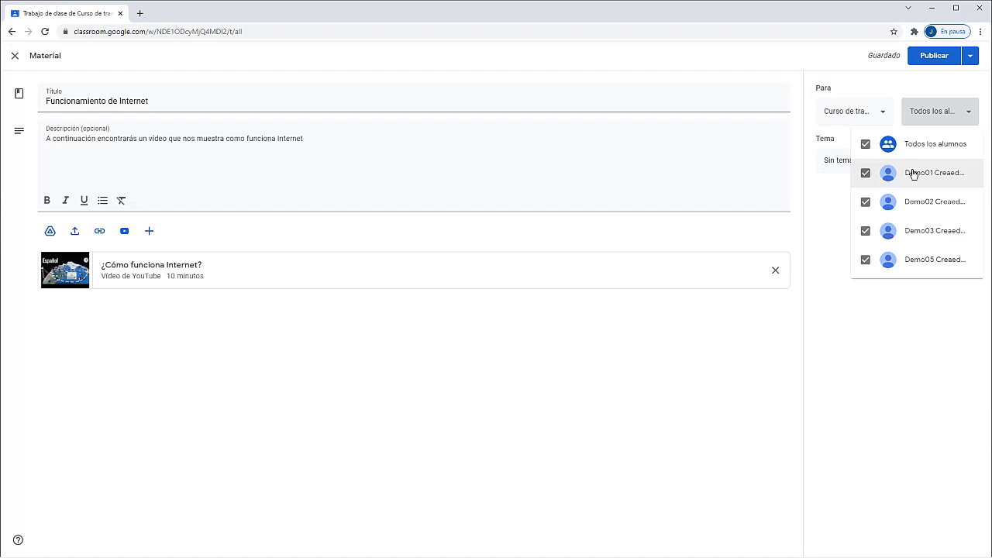
click(914, 173)
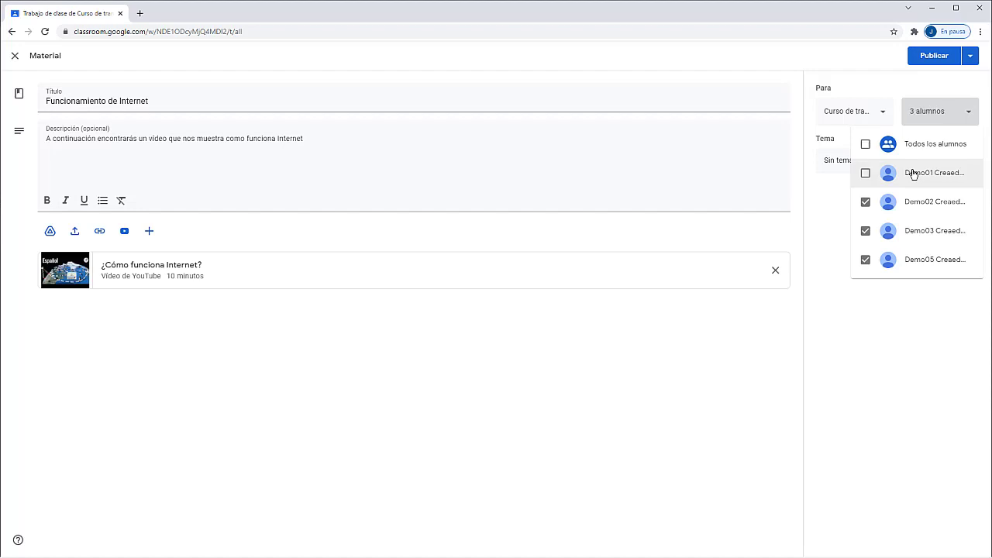
click(922, 233)
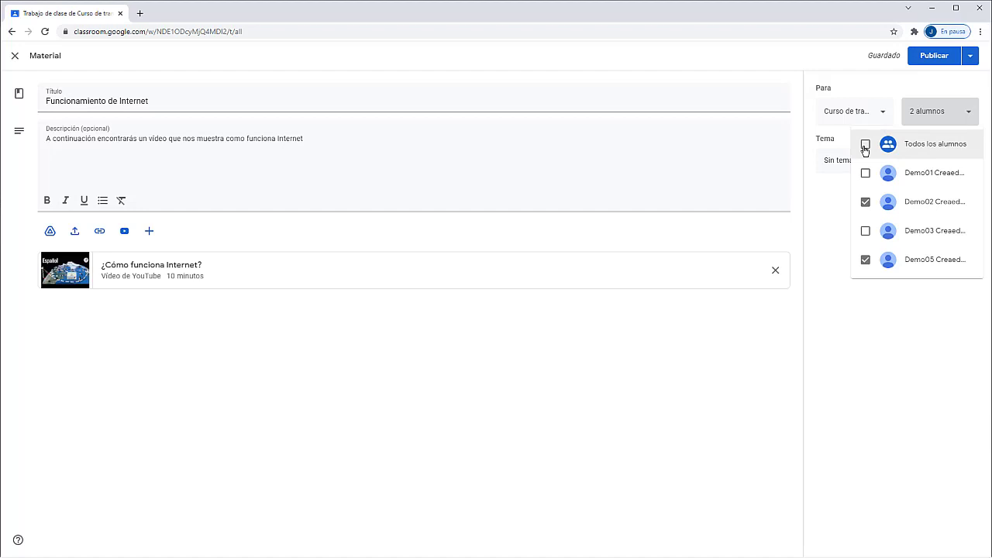
click(865, 146)
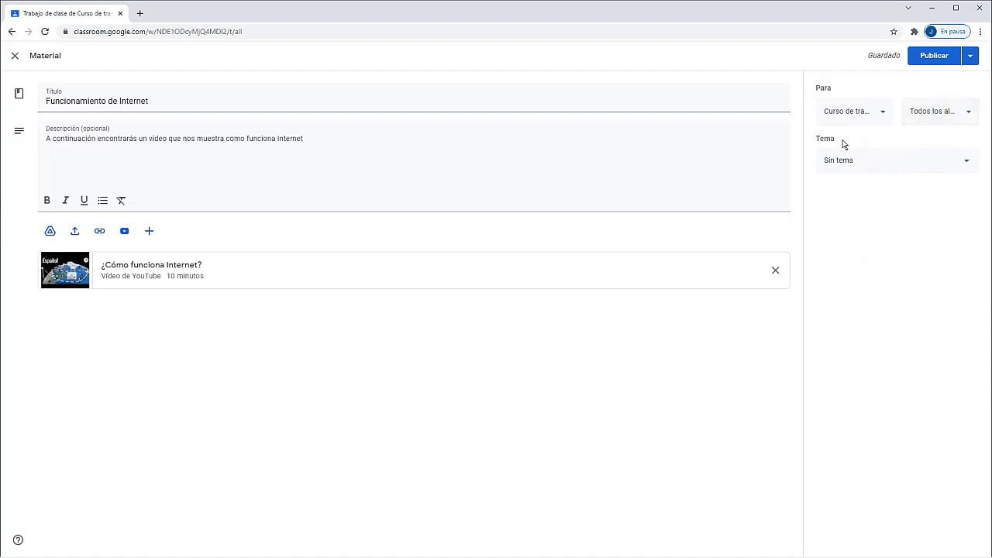
click(852, 161)
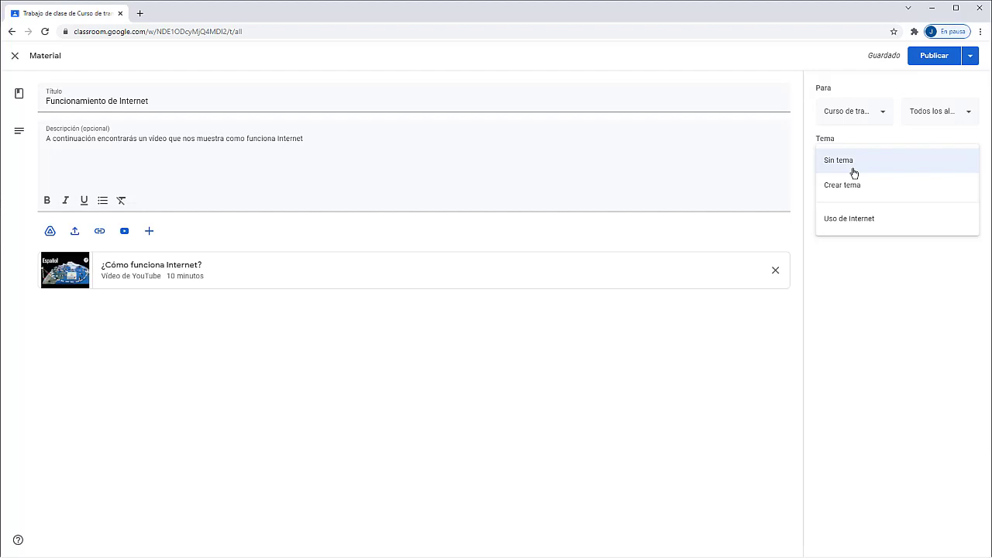
click(852, 220)
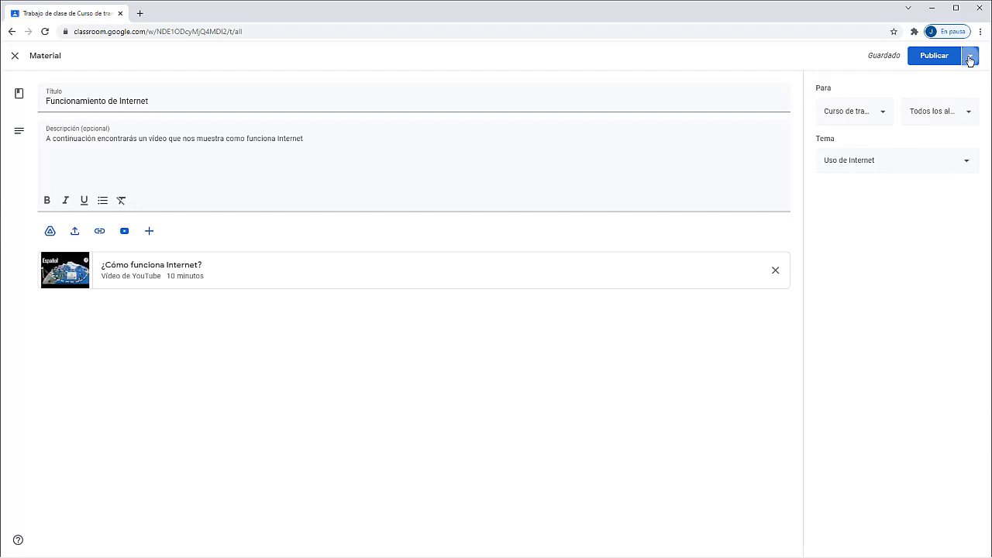
Step: Publish the 'Funcionamiento de Internet' material and view its details page
click(969, 57)
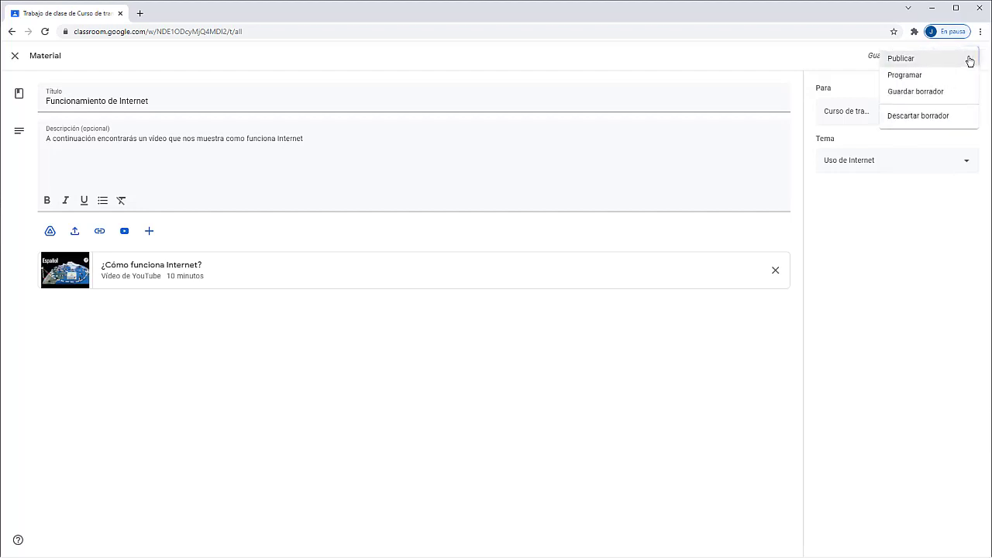
click(910, 61)
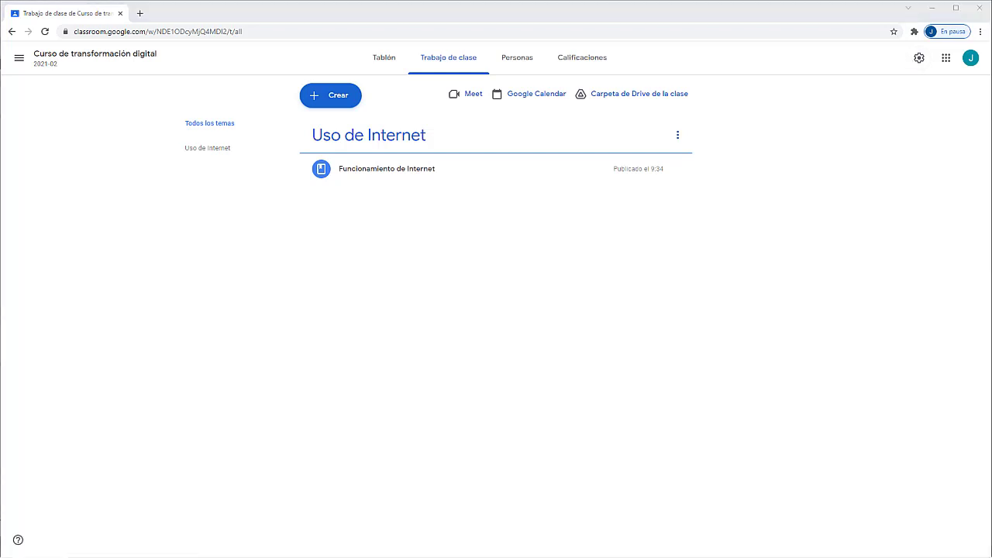
click(359, 176)
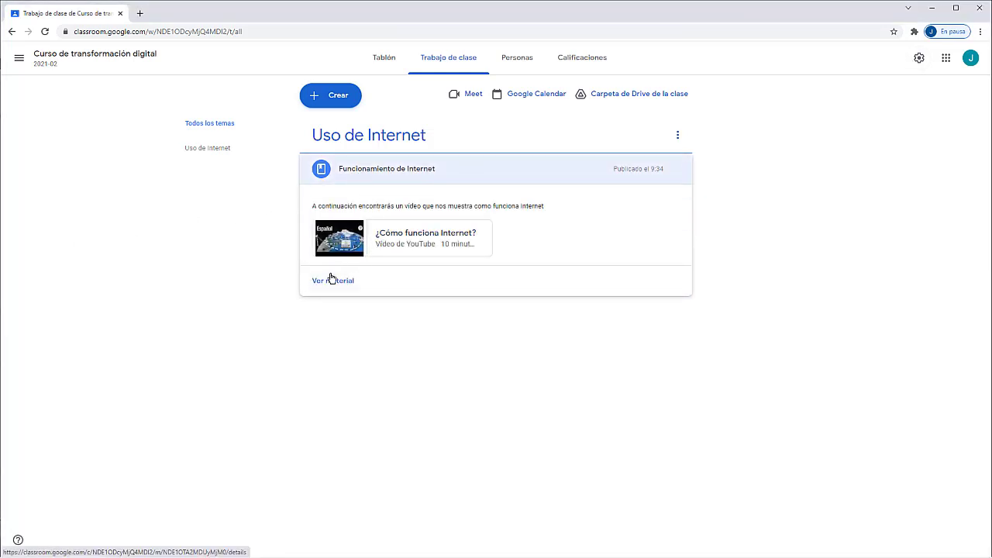
click(331, 280)
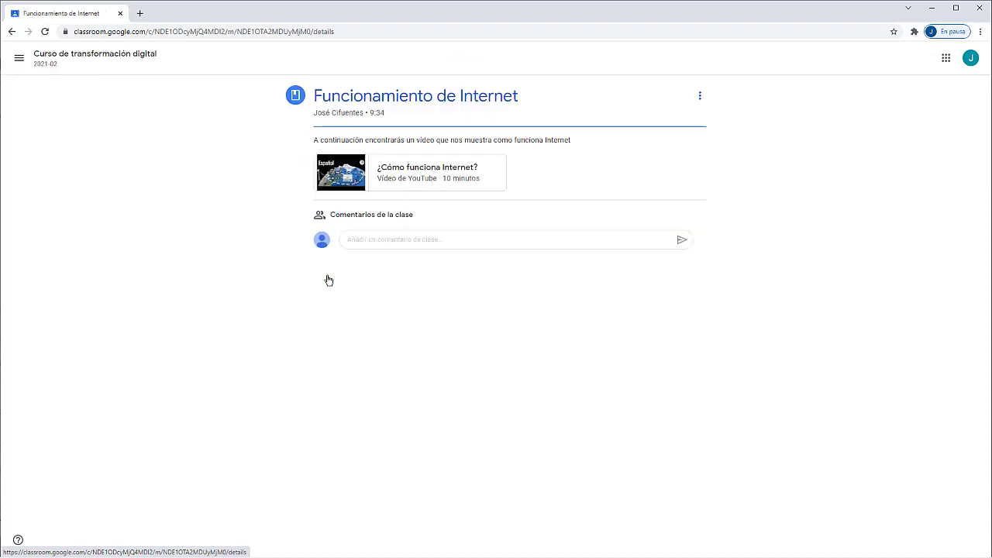
Step: Reopen the published material with Editar and save it again
click(700, 96)
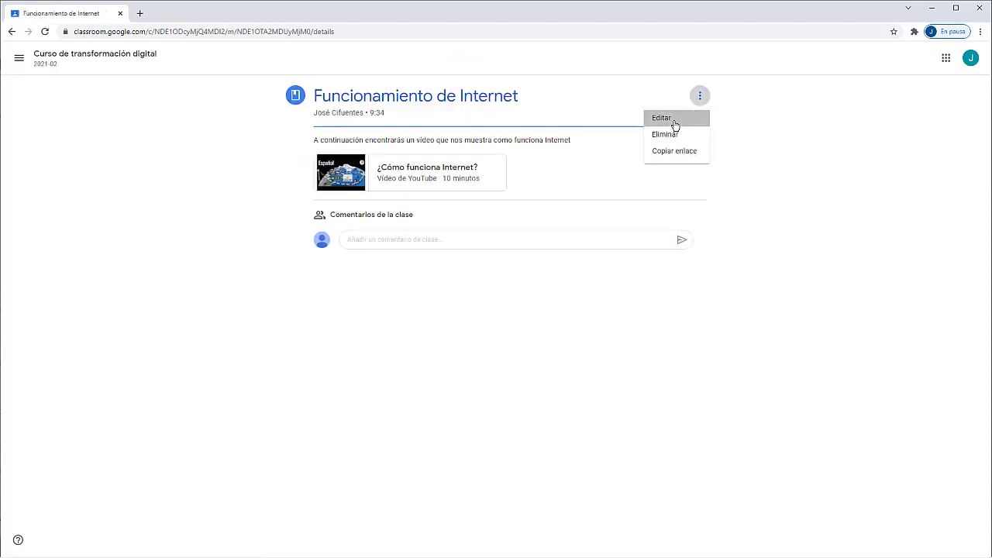
click(675, 126)
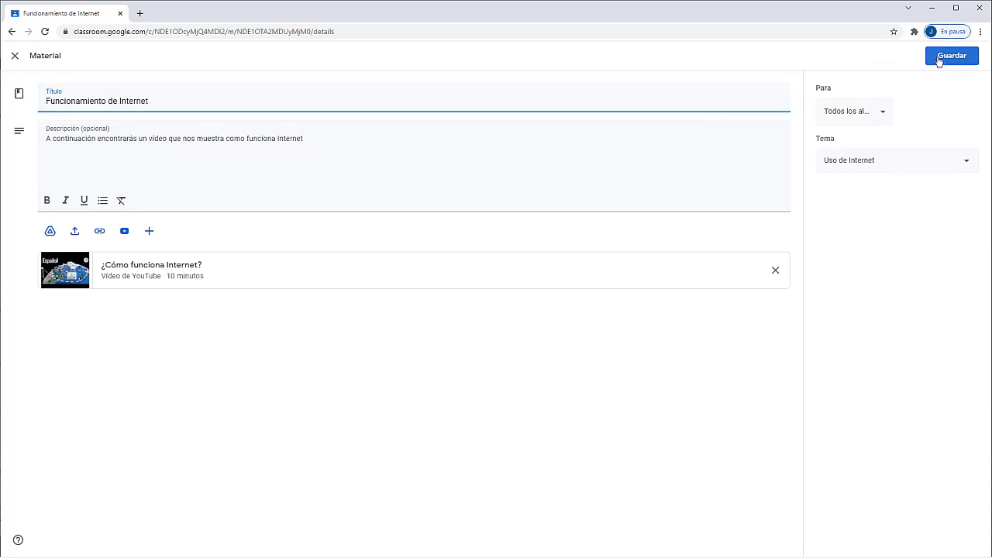
click(944, 56)
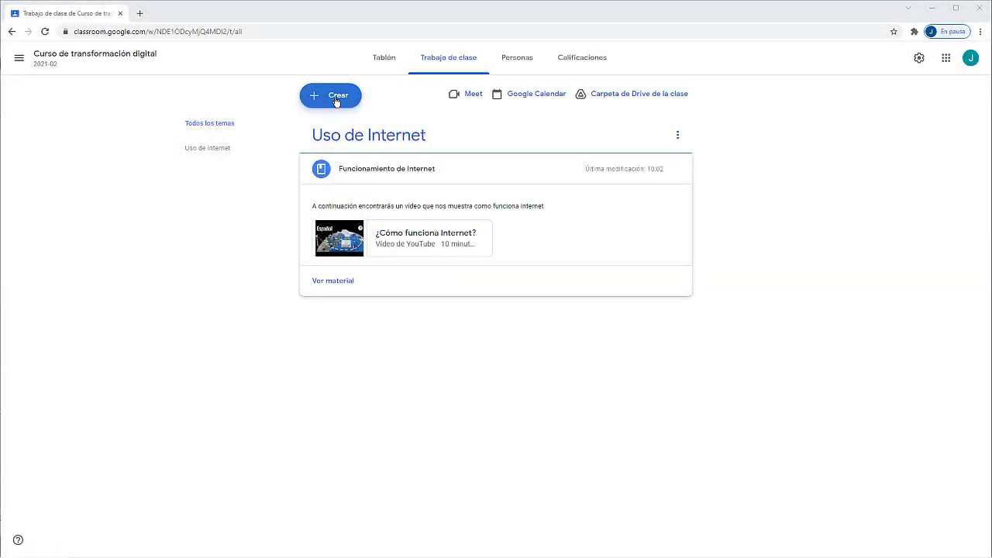
click(337, 102)
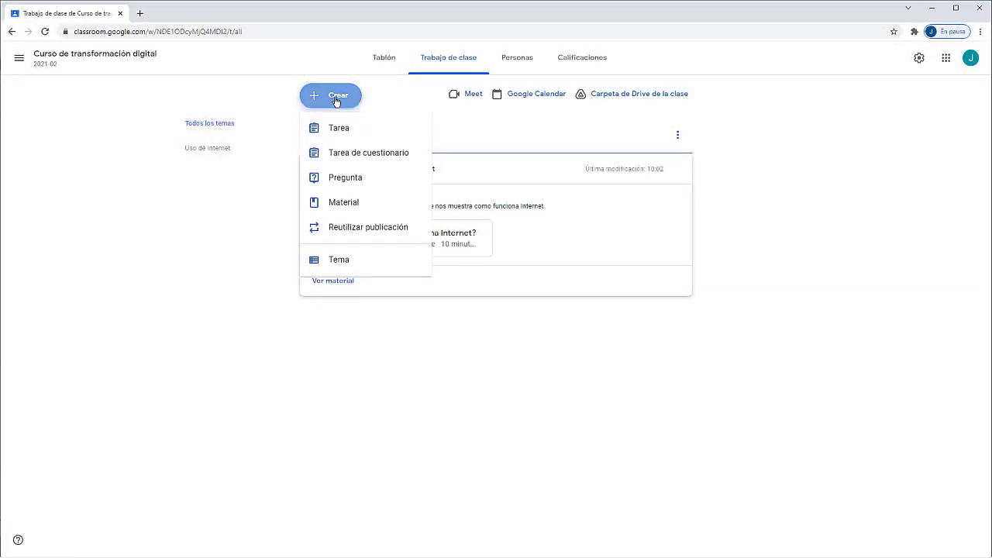
Step: Choose Tarea from the Crear menu to get a blank assignment form
click(335, 132)
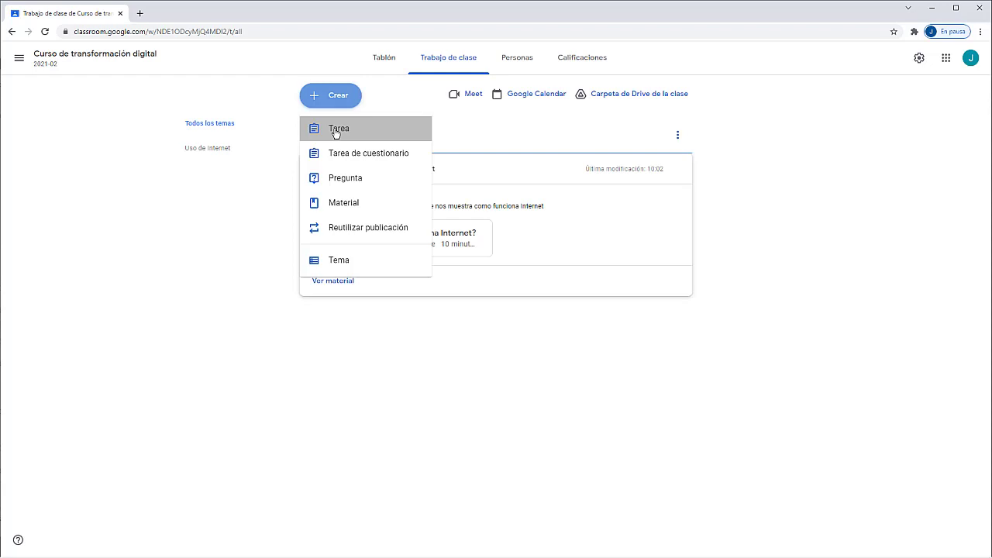
click(336, 132)
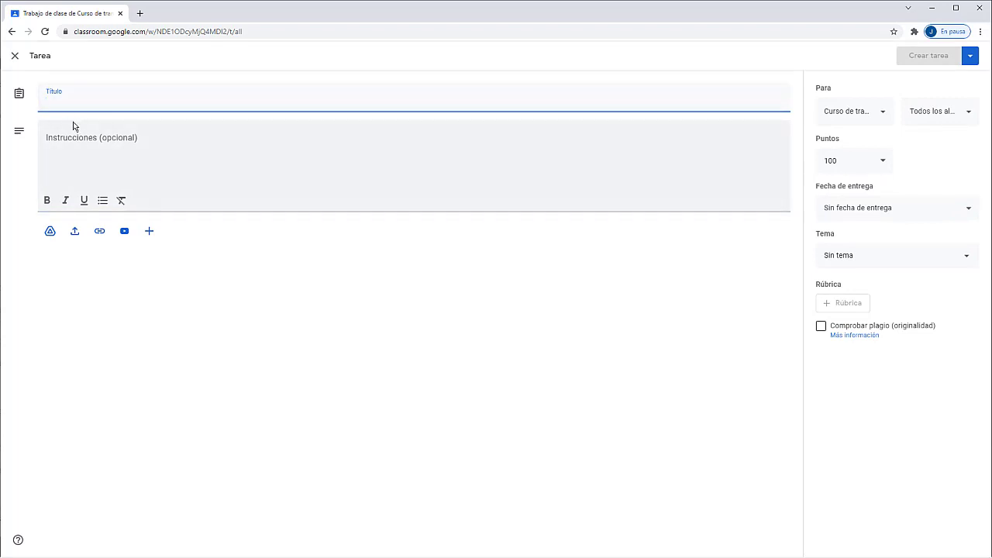
Step: Enter the start of the assignment title, 'Conociendo el funcionamien'
text(Conoci)
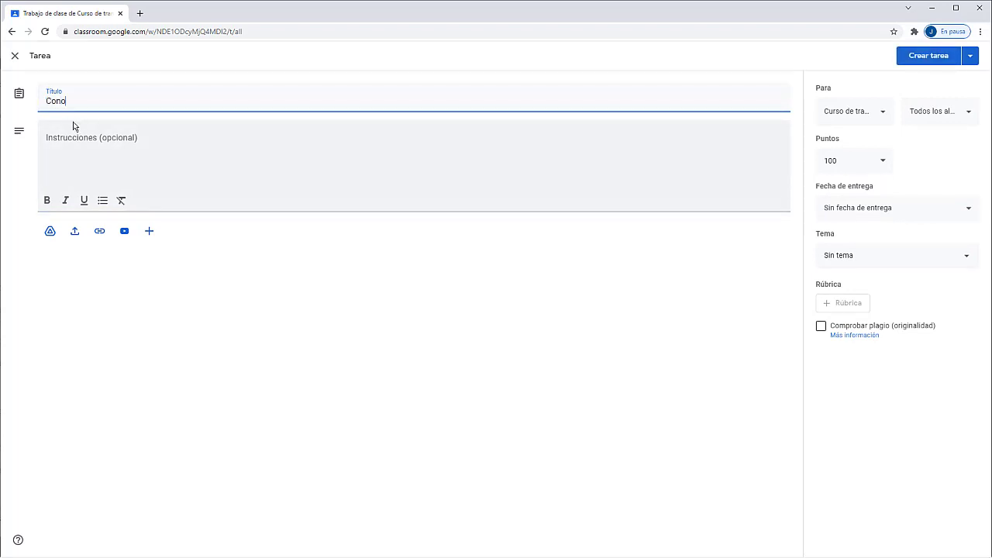
text(endo el funcionamiento de Internet)
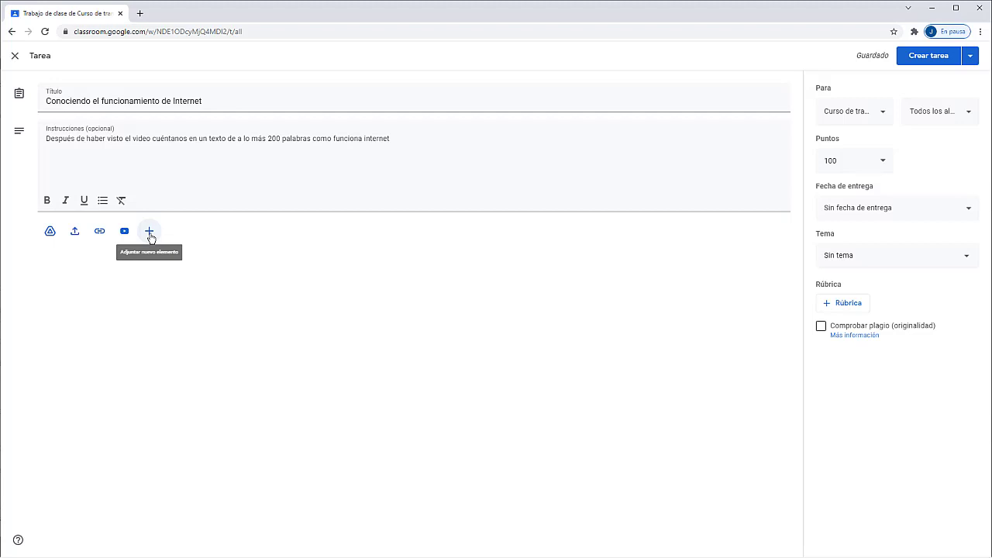
Step: Add a new Documentos attachment, opening 'Documento sin título' in a new tab
click(150, 233)
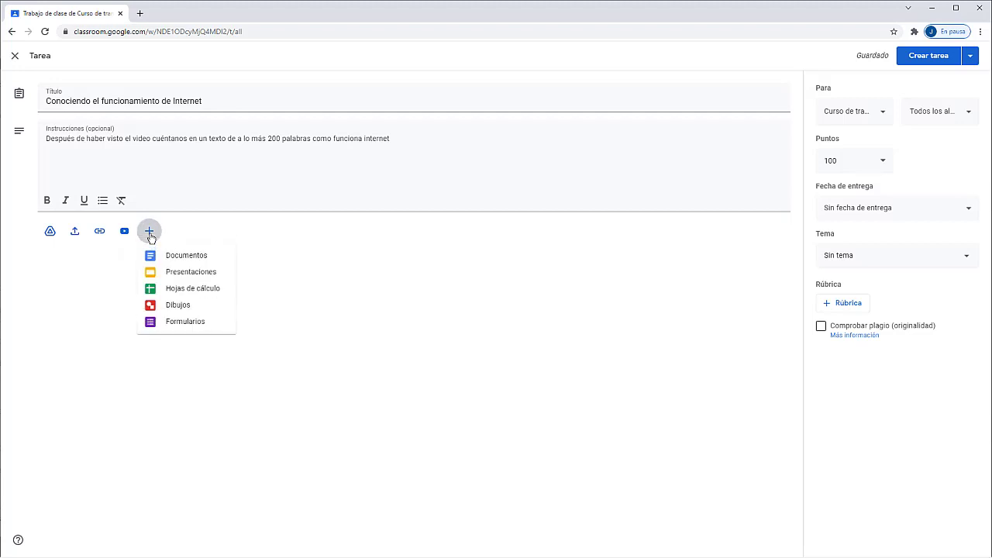
click(157, 256)
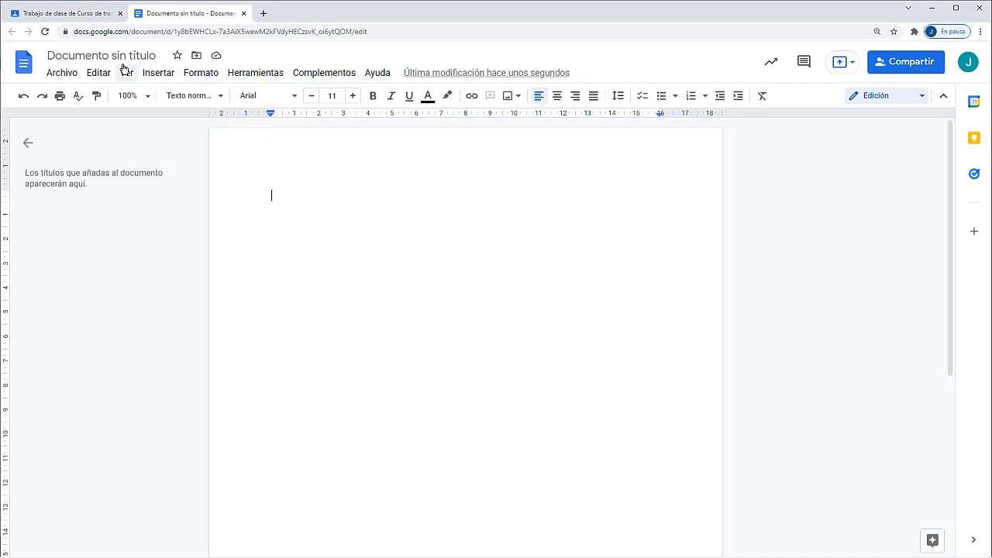
Step: Retitle the document '¿Cómo funciona Internet?', remove the stray trailing space, and close it
click(117, 56)
key(BackSpace)
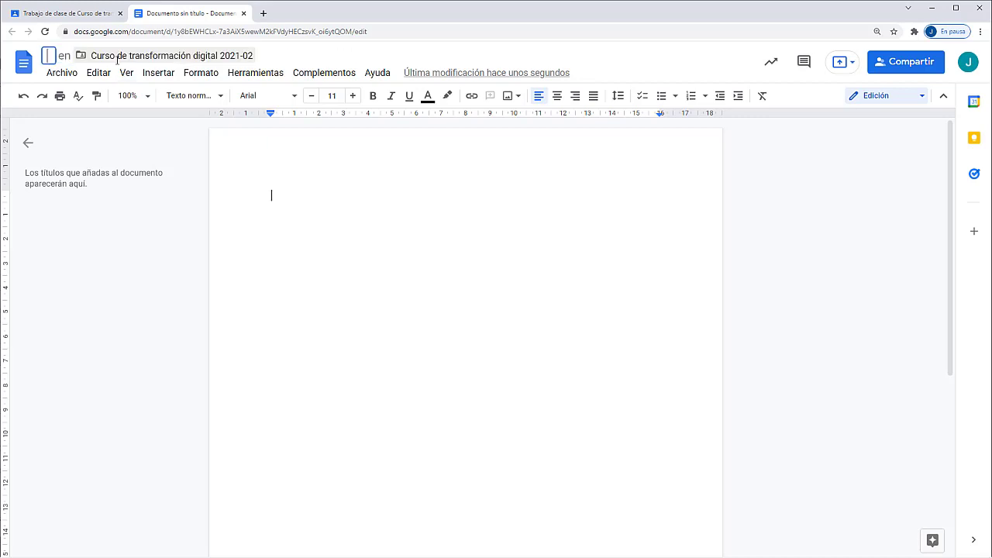
text(¿Cómo funciona Internet?)
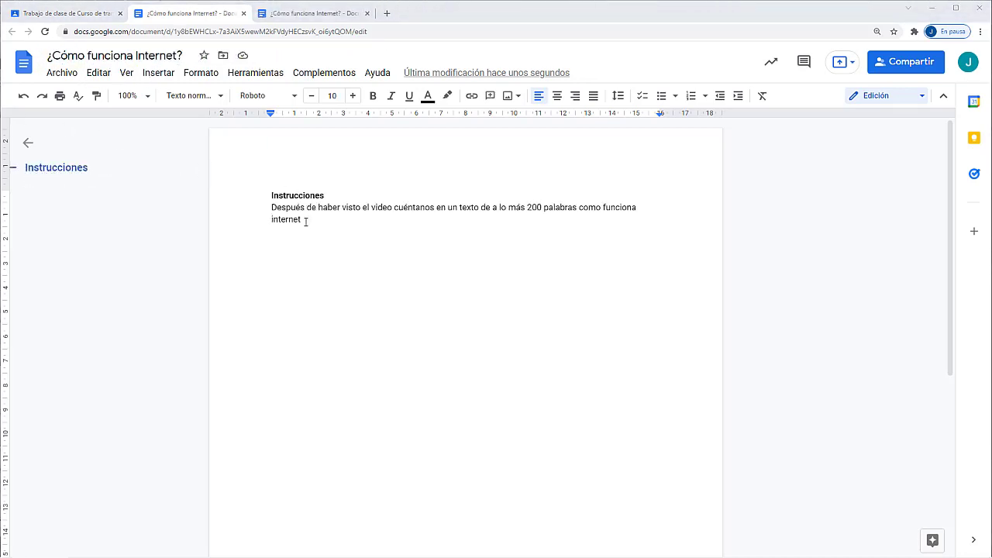
double_click(306, 221)
key(BackSpace)
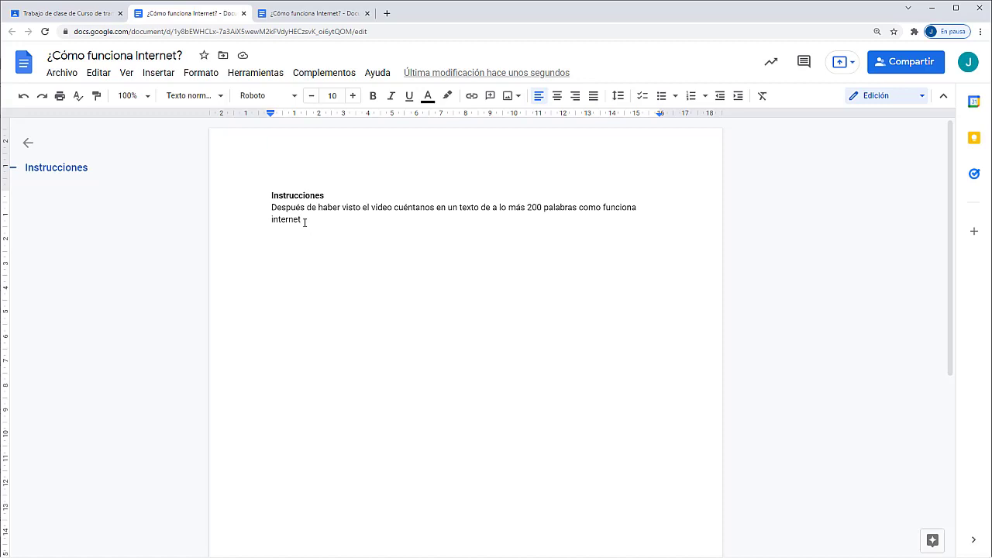
key(ctrl+w)
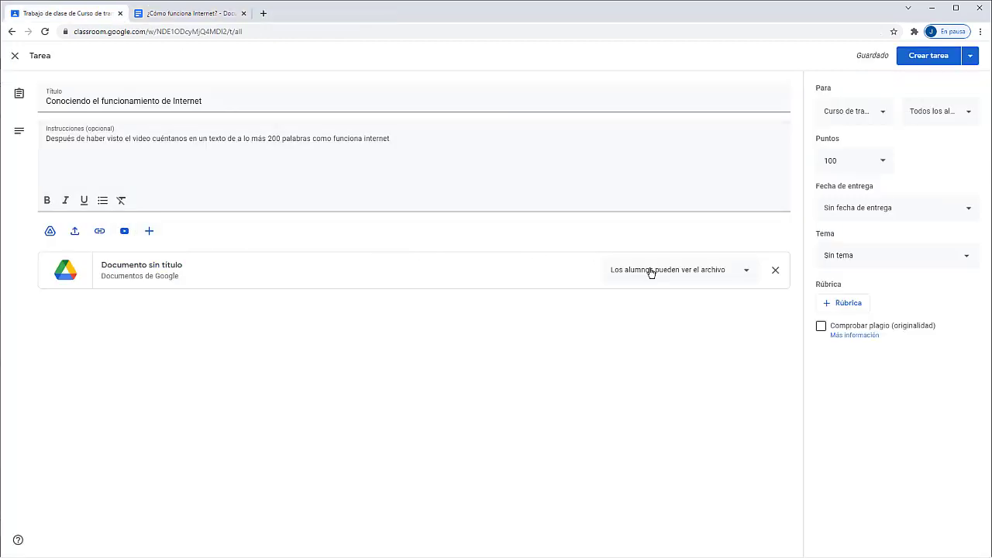
Step: Set the attached document to 'Hacer una copia para cada alumno' and save the assignment
click(651, 271)
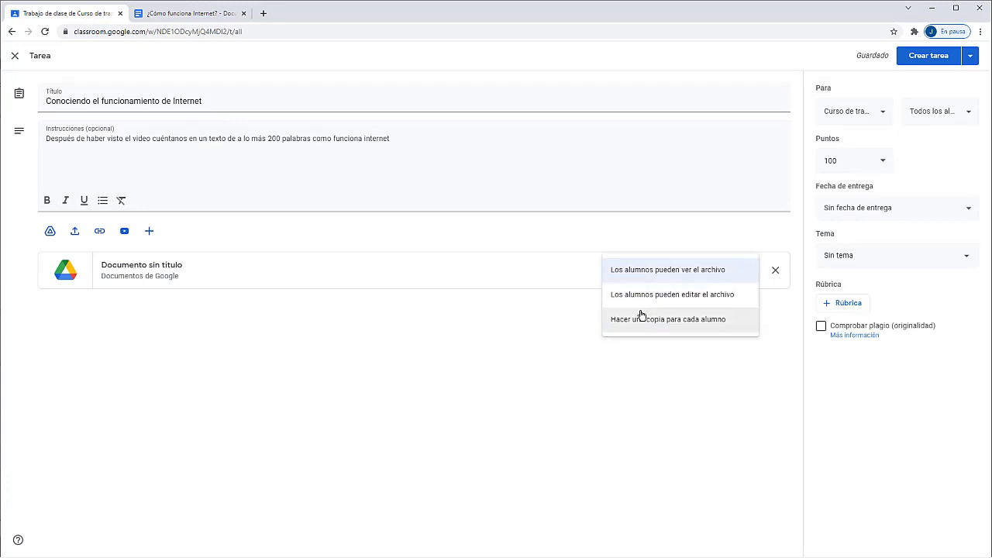
click(641, 321)
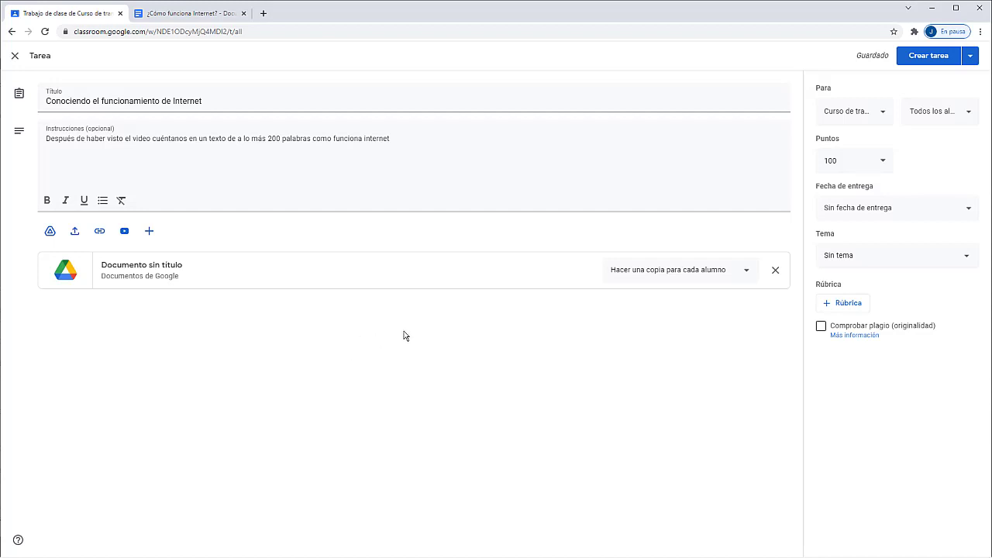
click(932, 61)
Step: File the assignment under 'Uso de Internet' and choose Crear rúbrica from the rubric options
click(872, 255)
click(866, 315)
click(848, 304)
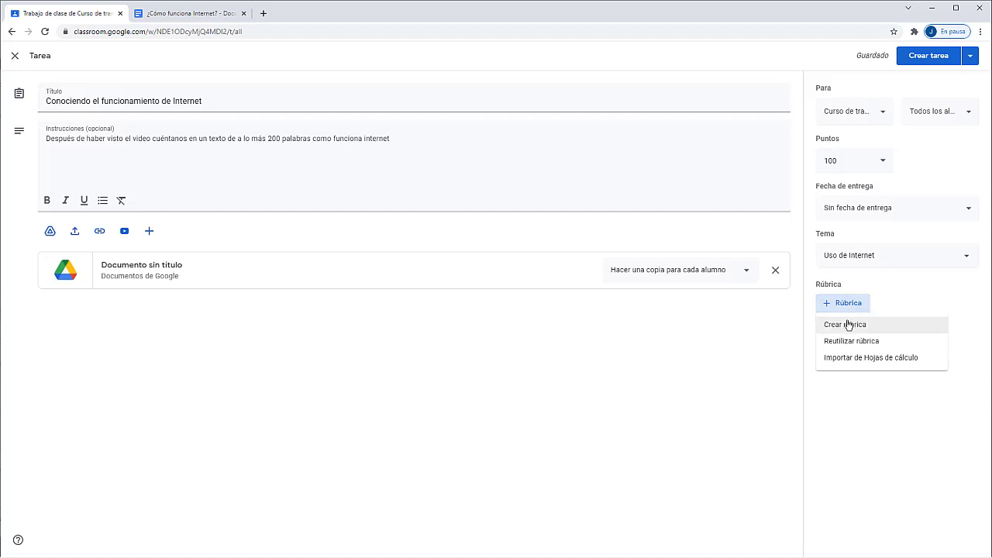
click(848, 325)
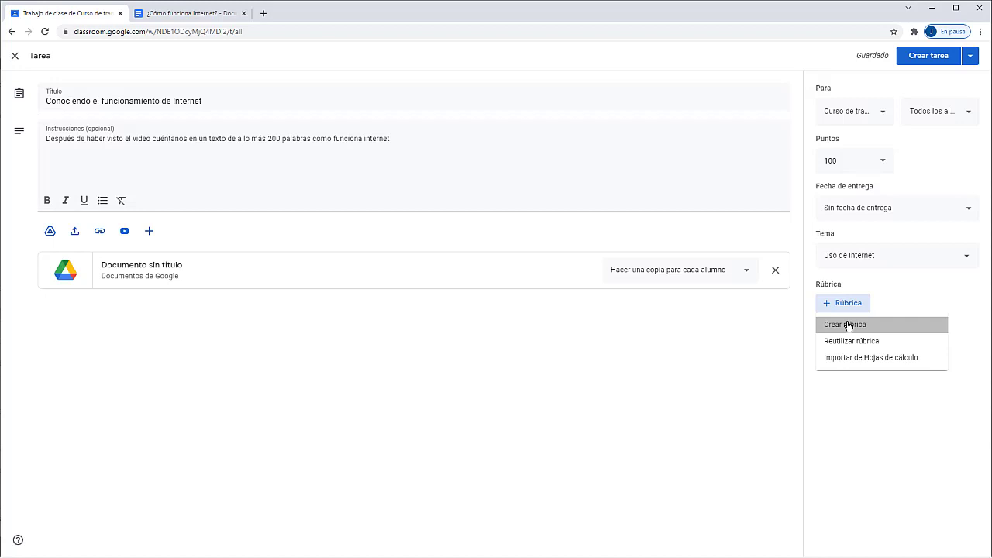
Step: Start a rubric for the assignment, then close it and discard the unsaved rubric draft
click(848, 325)
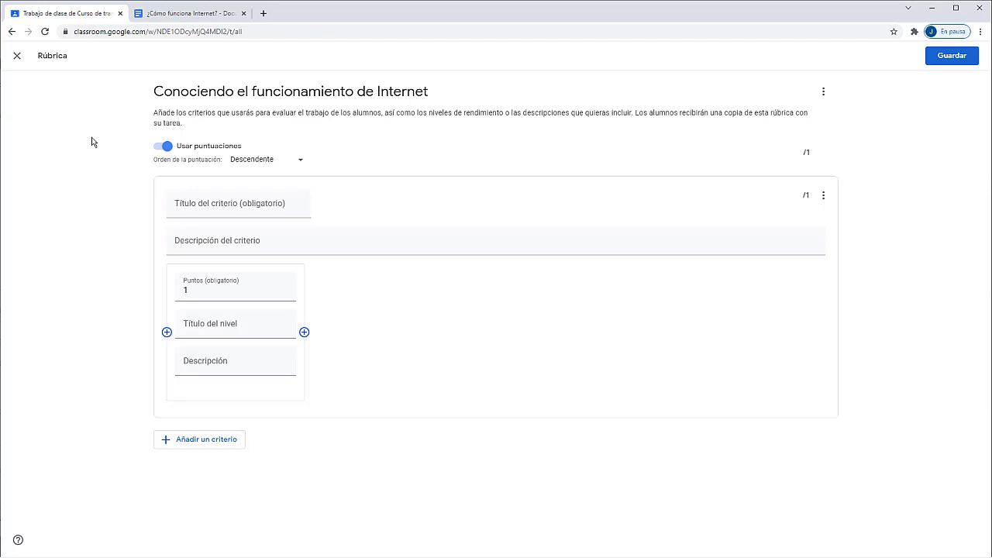
click(17, 56)
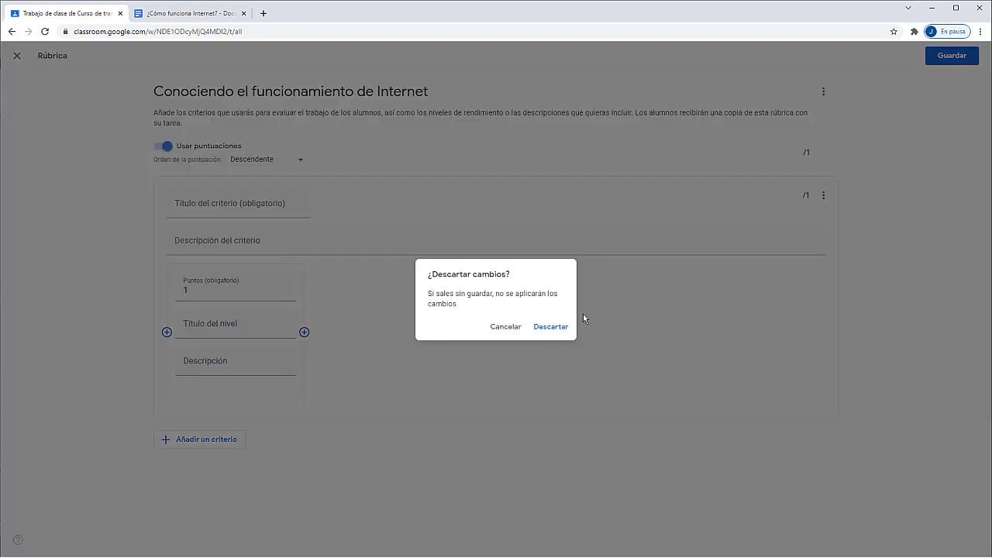
click(567, 330)
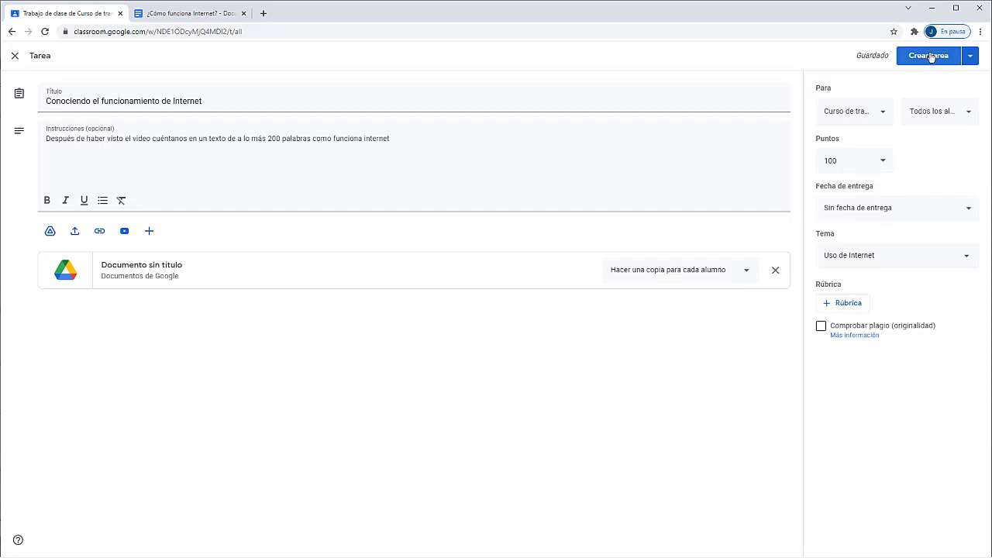
Step: Publish the assignment and move it below Funcionamiento de Internet in the Uso de Internet topic
click(930, 57)
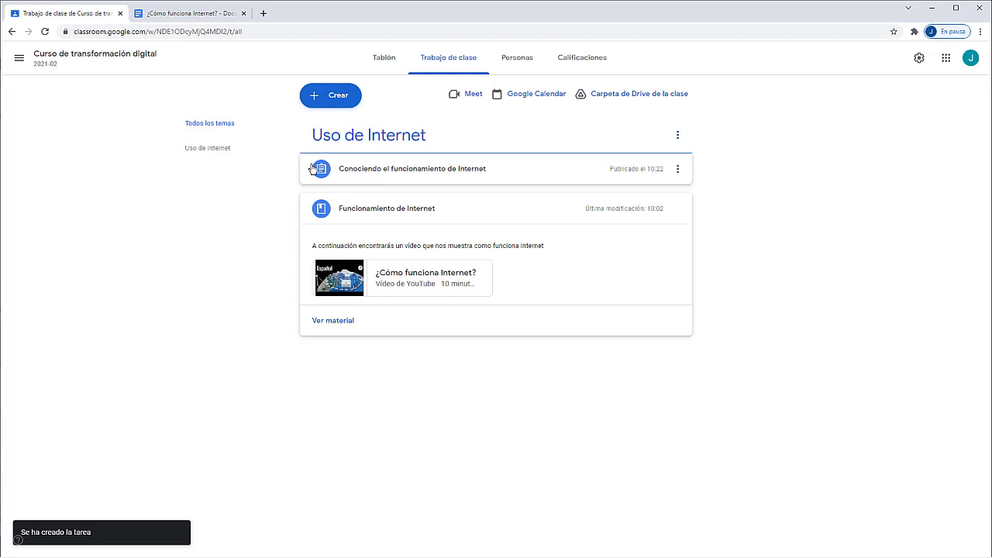
drag(314, 169, 339, 218)
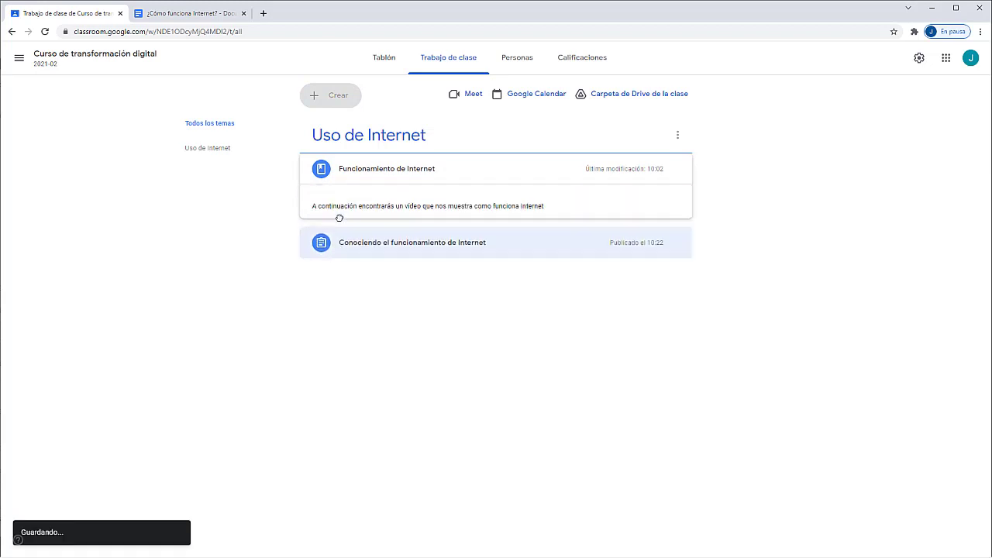
click(365, 318)
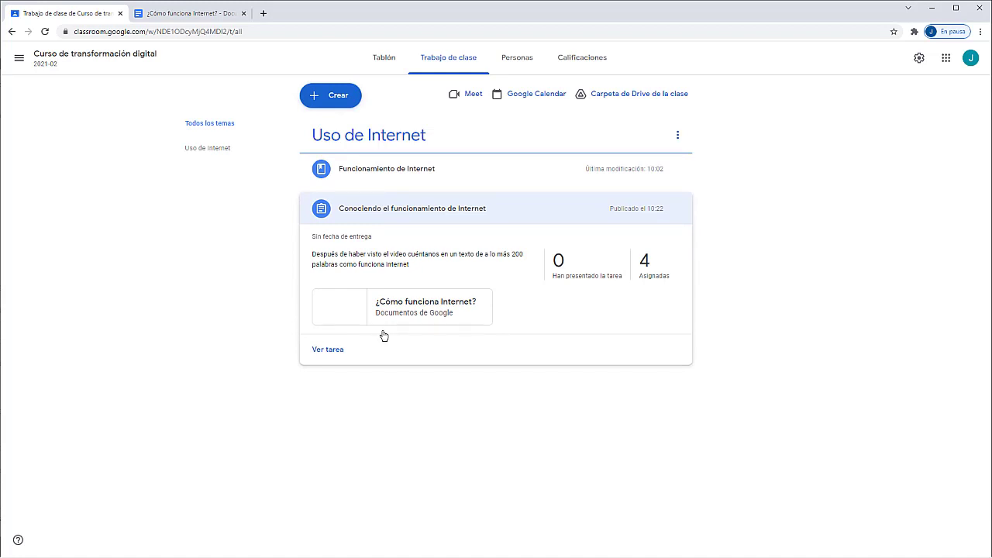
click(144, 248)
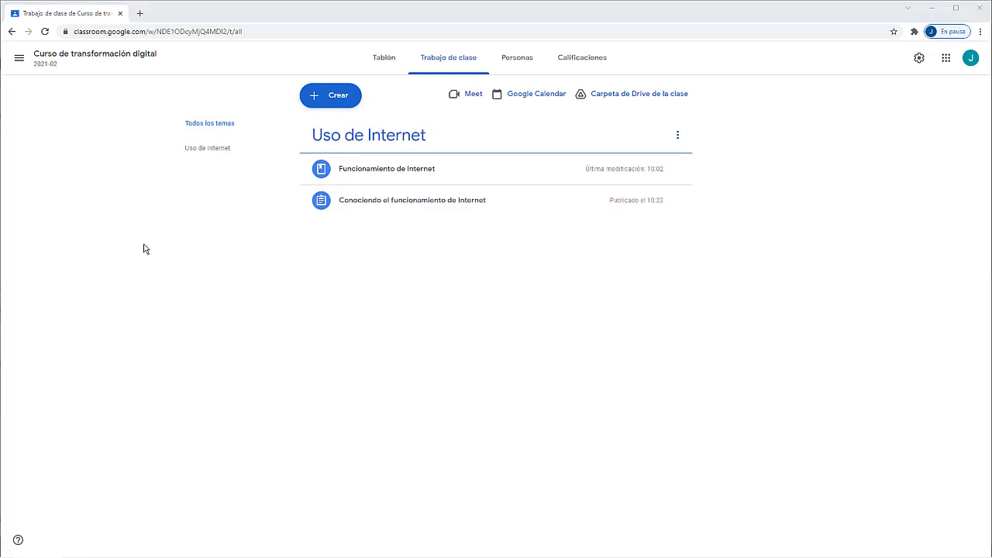
Step: Create a quiz assignment titled 'Cuestionario' and open its attached Blank Quiz form
click(324, 98)
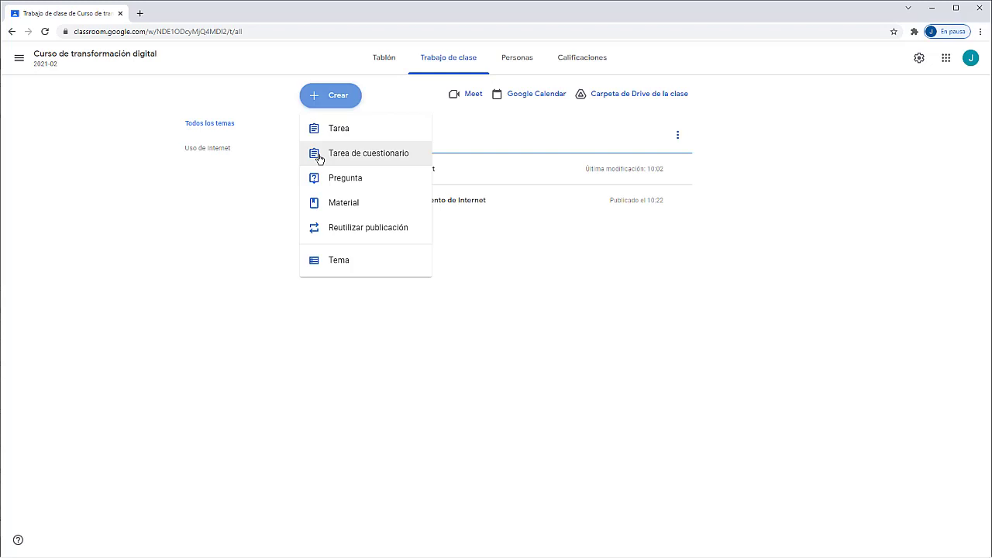
click(319, 156)
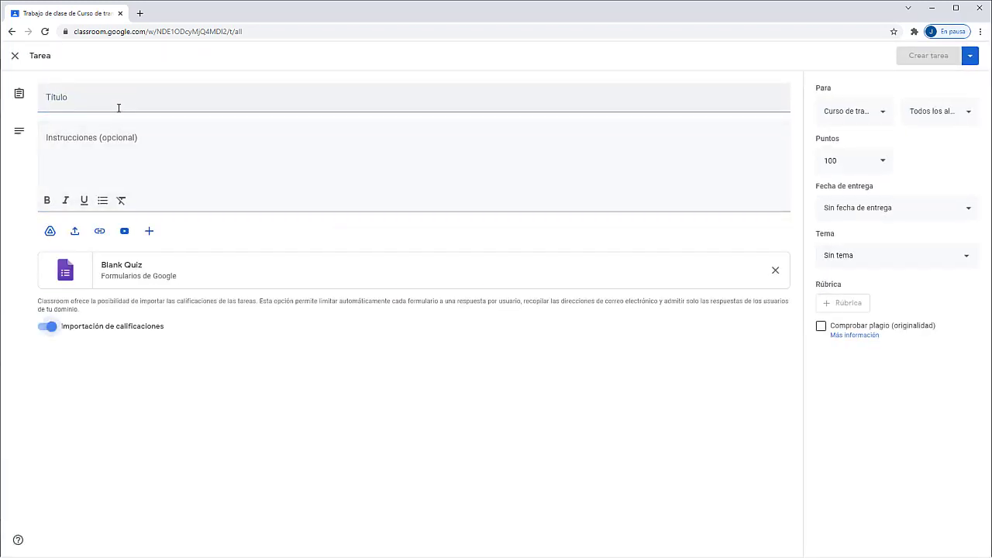
click(110, 100)
text(Cuestionario 01)
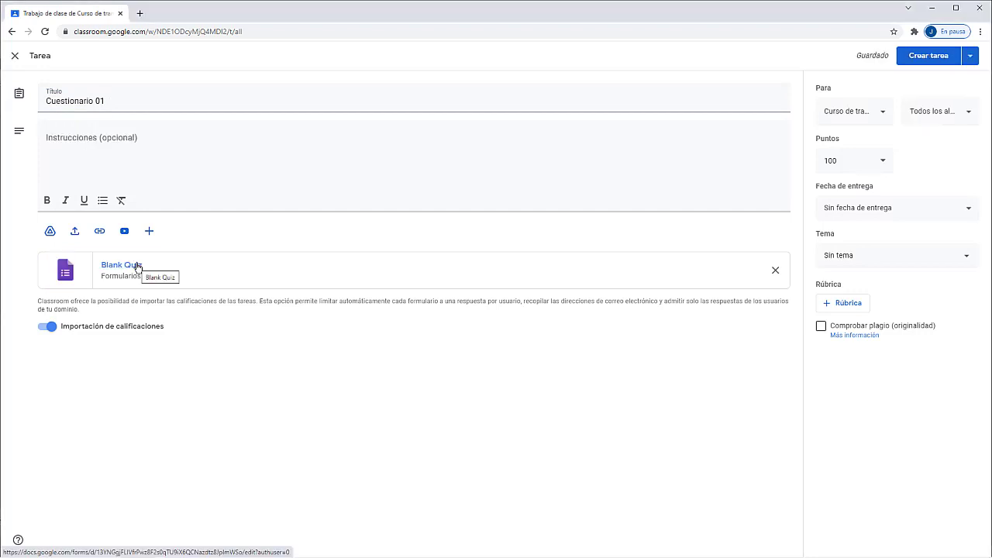
click(137, 269)
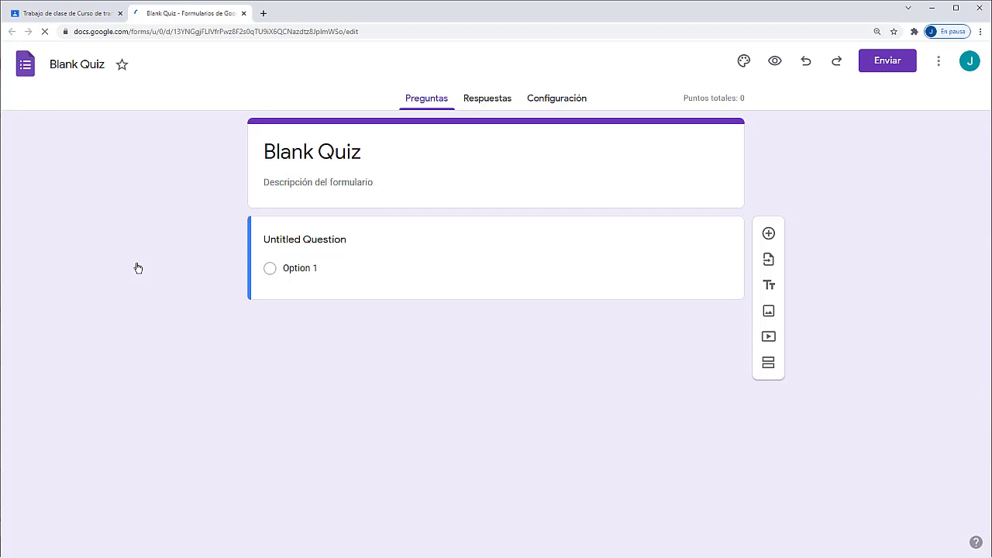
Step: Rename the form from Blank Quiz to 'Cuestionario 01' and dismiss the new-version popup
click(390, 146)
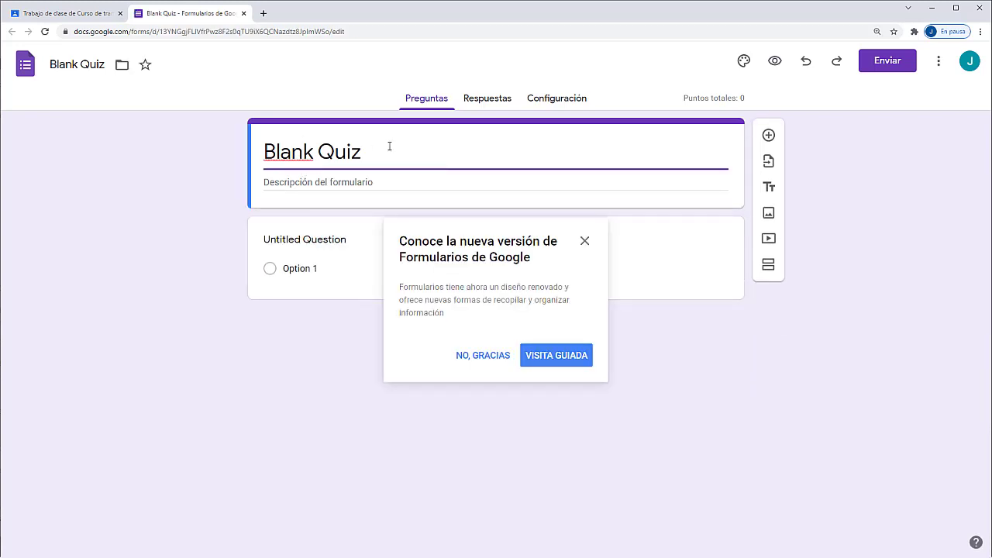
key(BackSpace)
key(BackSpace)
key(BackSpace)
key(BackSpace)
key(BackSpace)
key(BackSpace)
key(BackSpace)
key(BackSpace)
key(BackSpace)
key(BackSpace)
text(Cues)
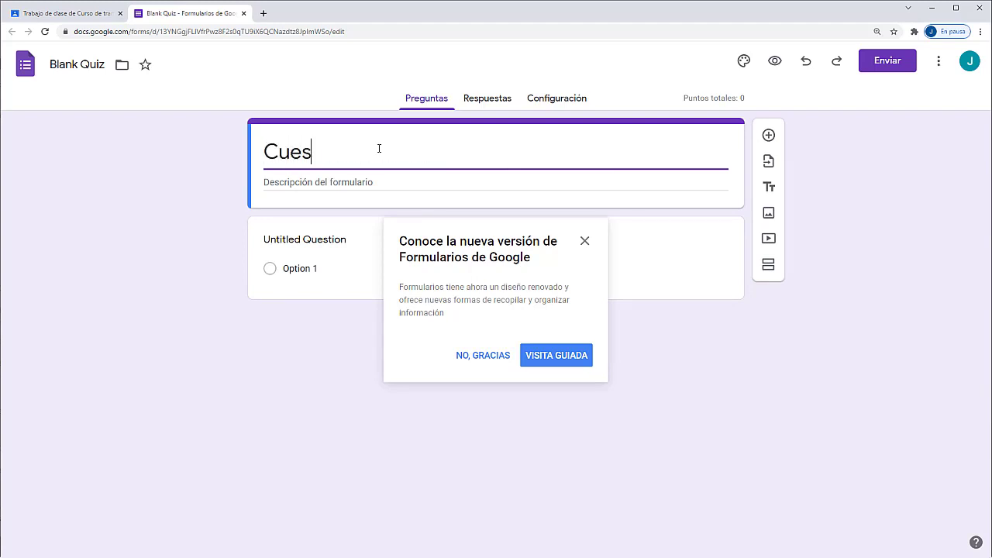
text(tionario 01)
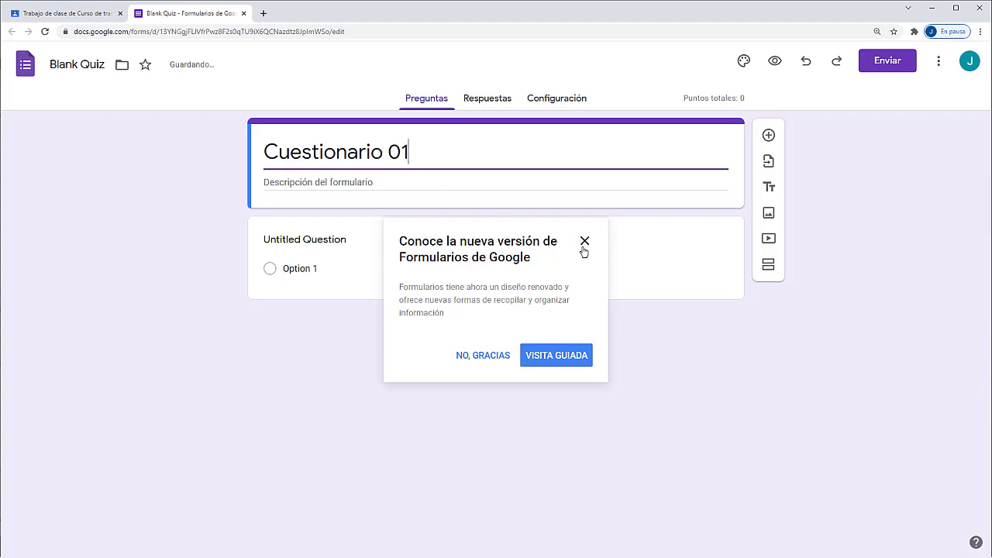
click(583, 243)
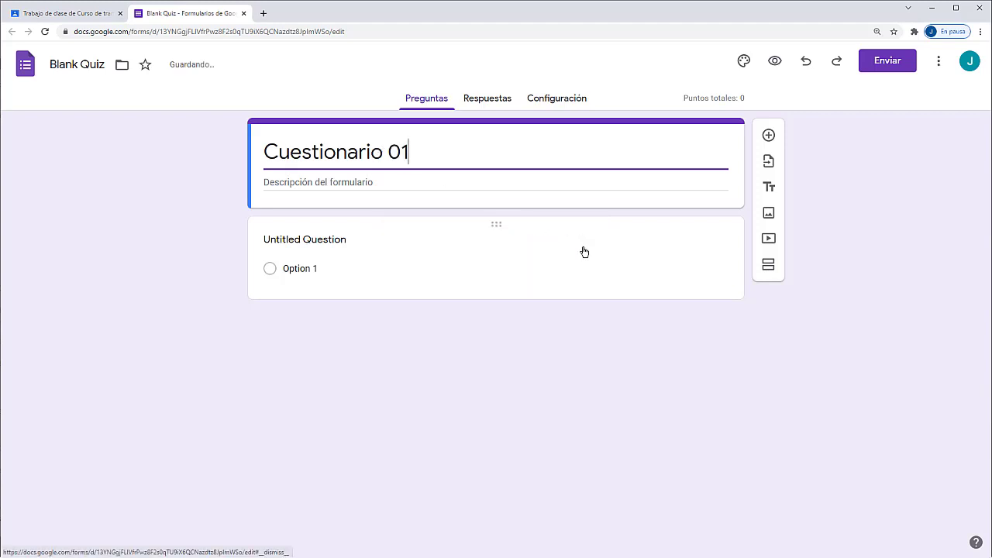
Step: Add the required question '¿Te gusta Google Classroom?' with options Sí and No
click(435, 254)
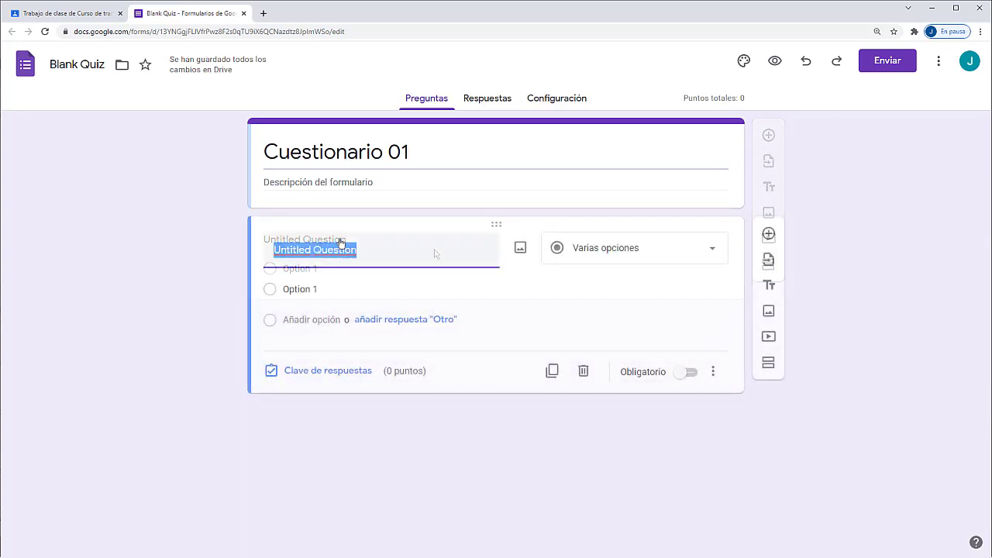
text(¿Te gusta Google Classroom?)
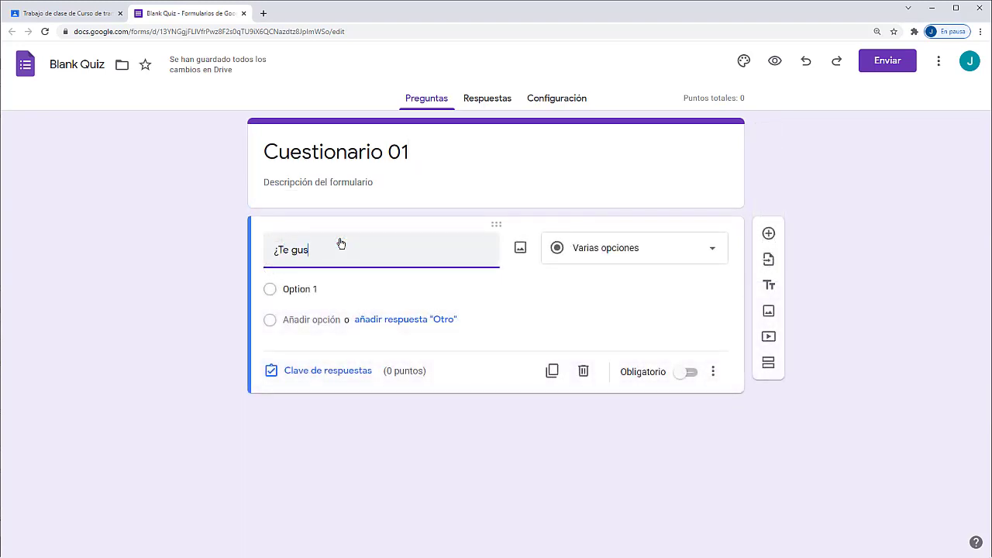
key(Return)
text(Sí)
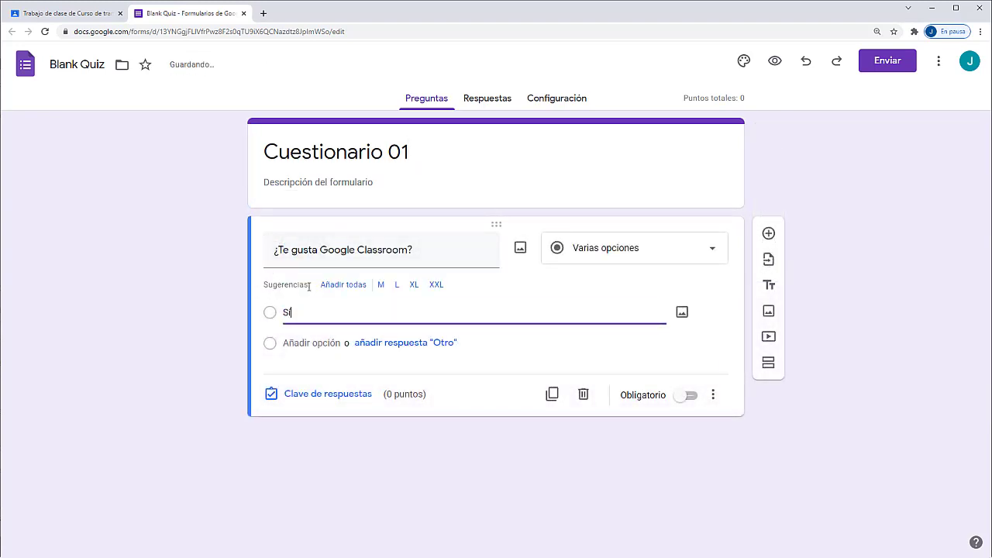
click(304, 346)
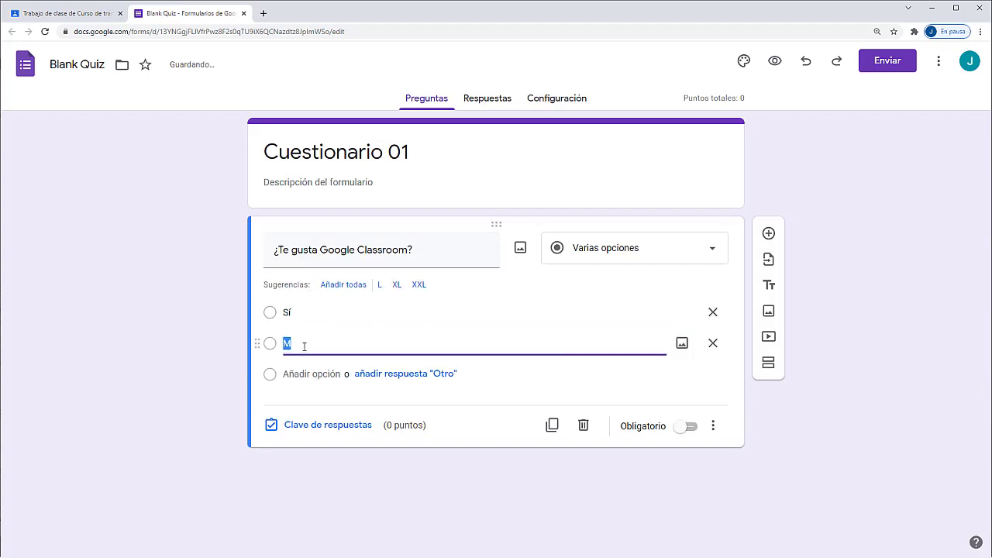
text(No)
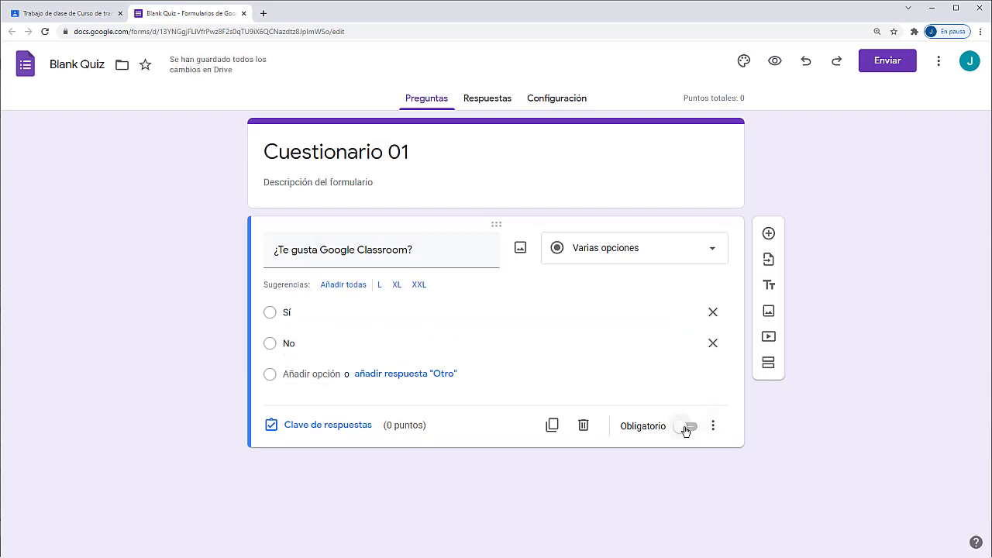
click(686, 427)
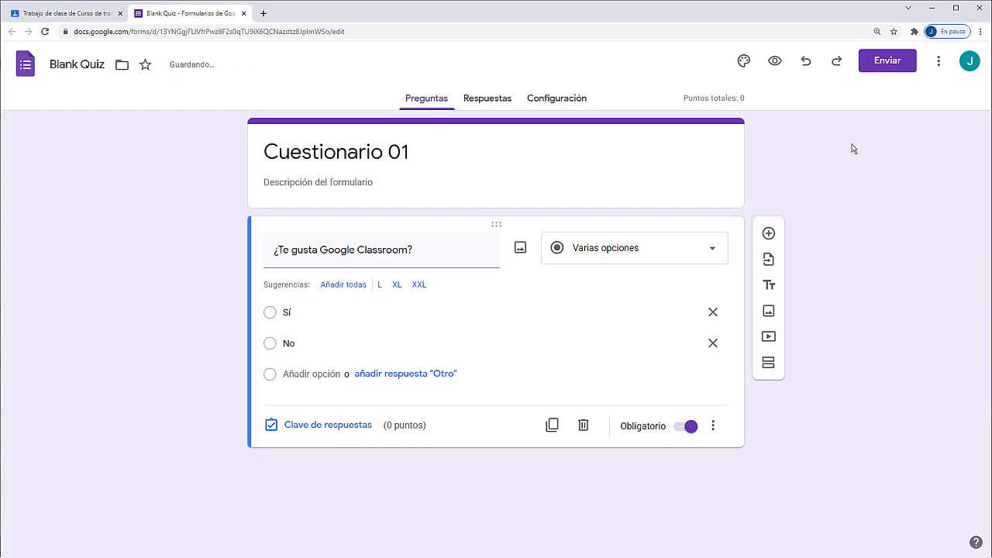
Step: Change the quiz form's theme colour to blue
click(746, 66)
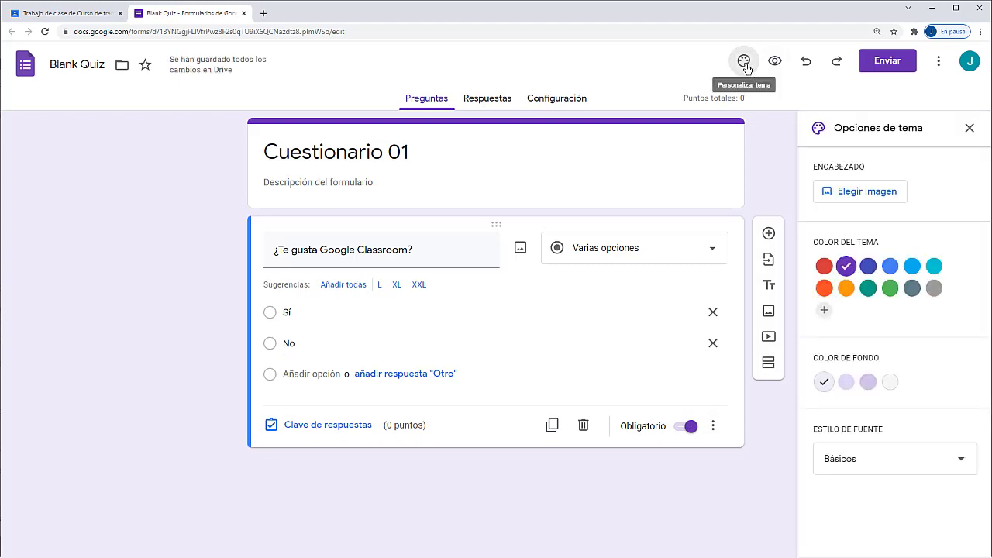
click(884, 269)
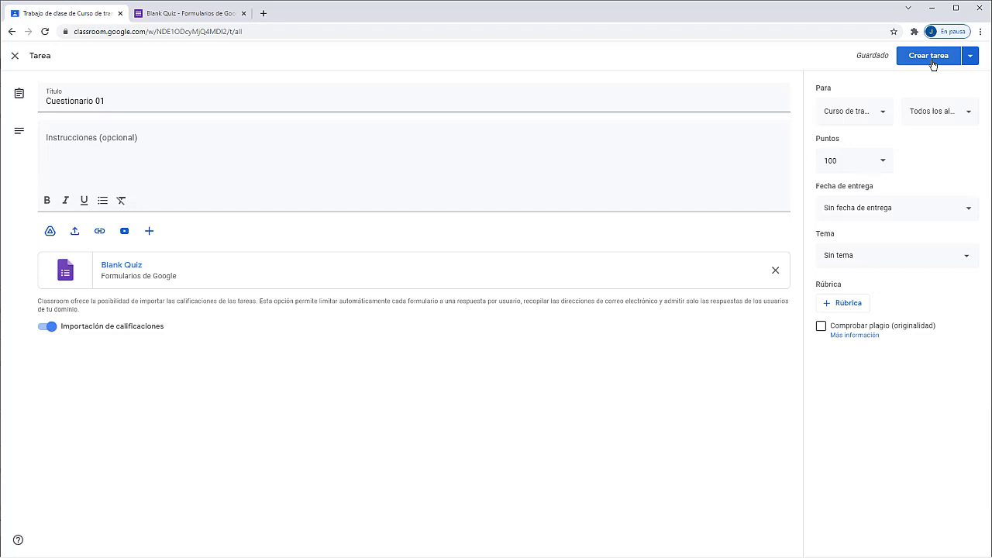
Step: Publish the Cuestionario 01 quiz, move it into Uso de Internet, and open the Crear menu
click(930, 58)
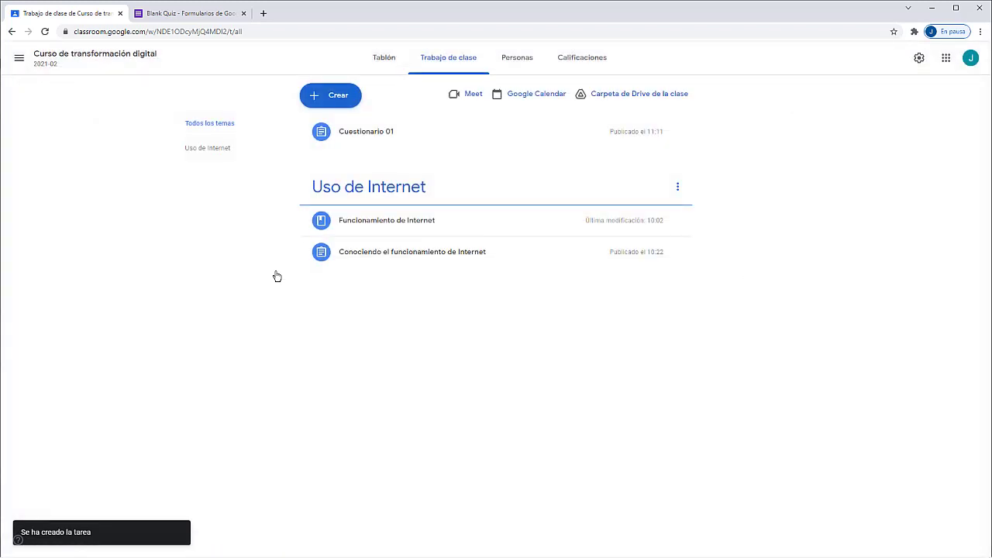
drag(344, 131, 358, 272)
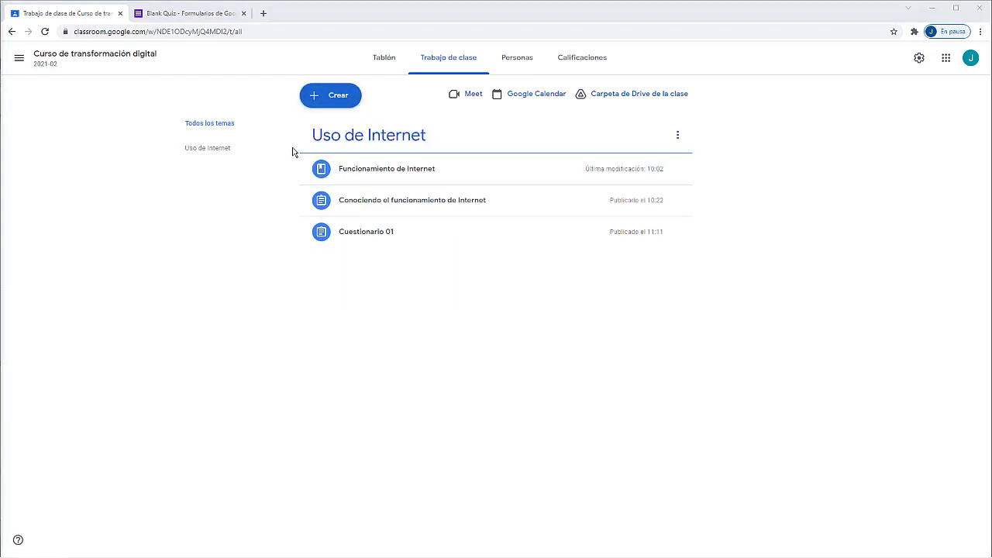
click(331, 101)
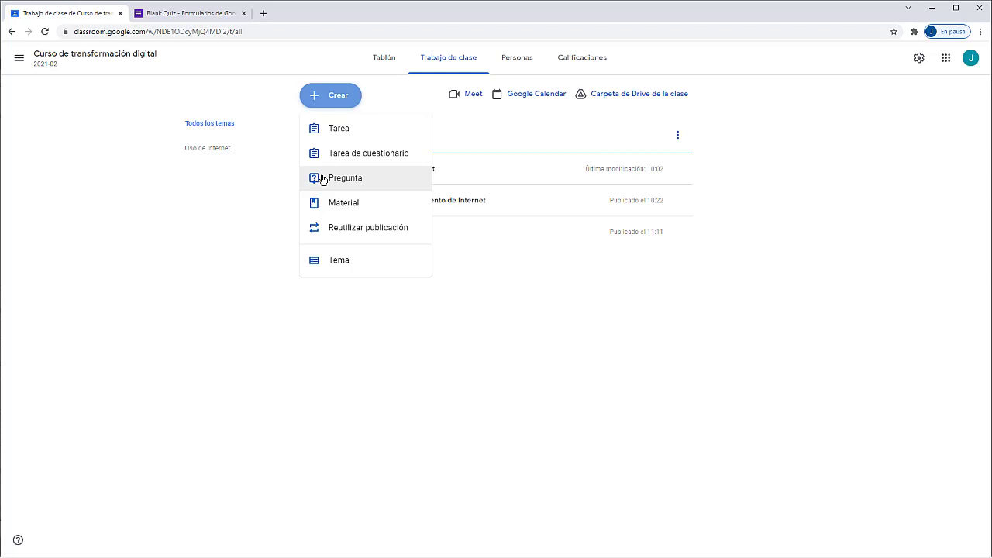
Step: Create a short-answer question with the pasted text and the instruction 'Fundamenta'
click(323, 179)
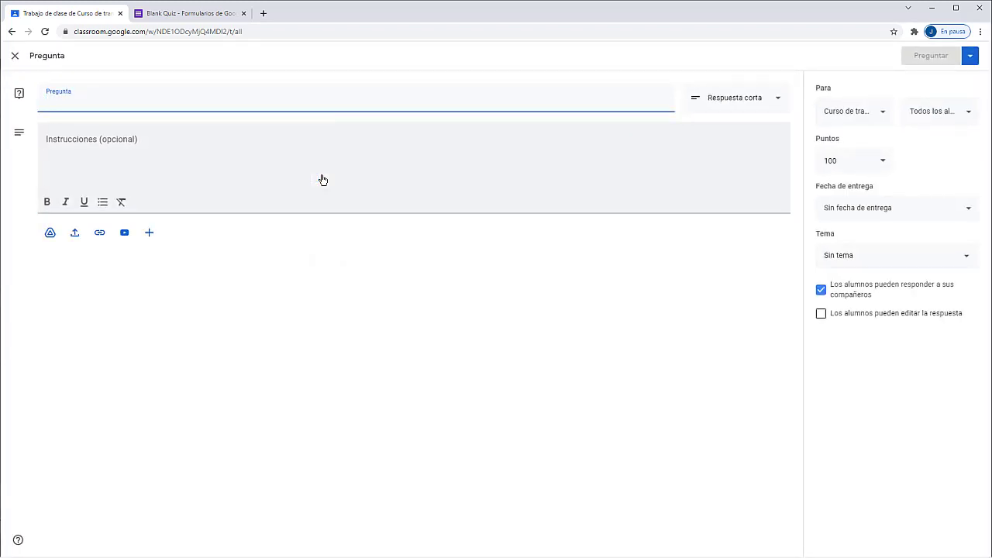
text(¿Se integra Google Classroom con las otras herramientas de Google?)
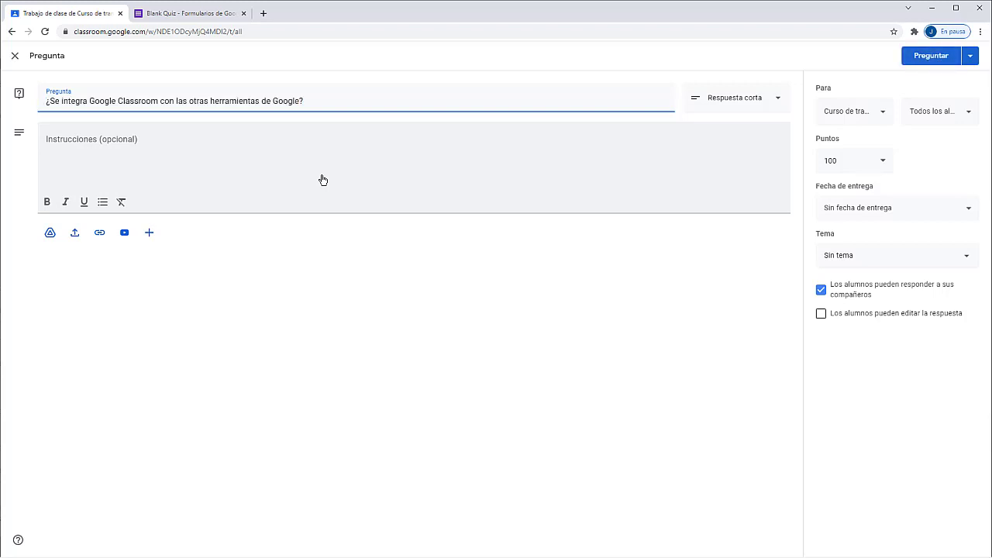
click(79, 155)
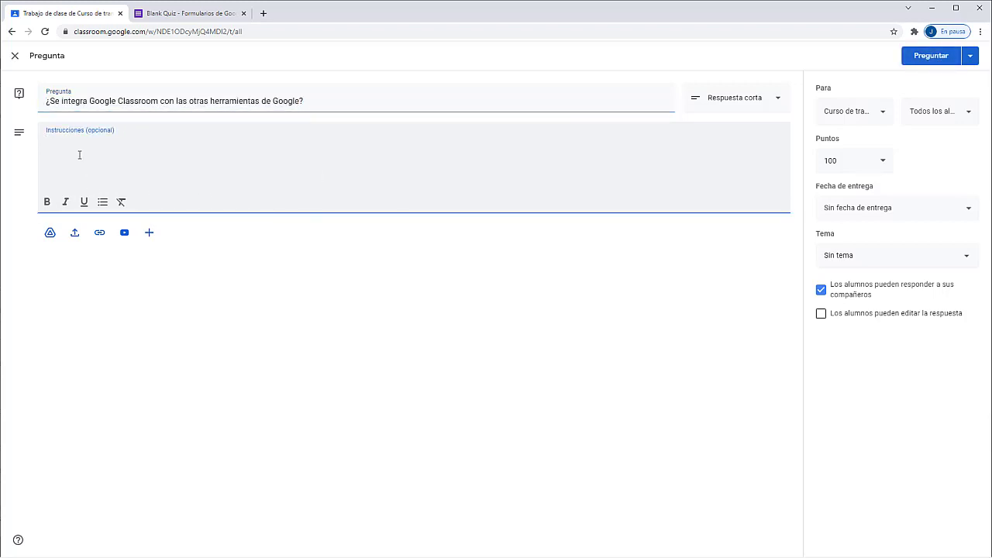
text(Func)
text(enta)
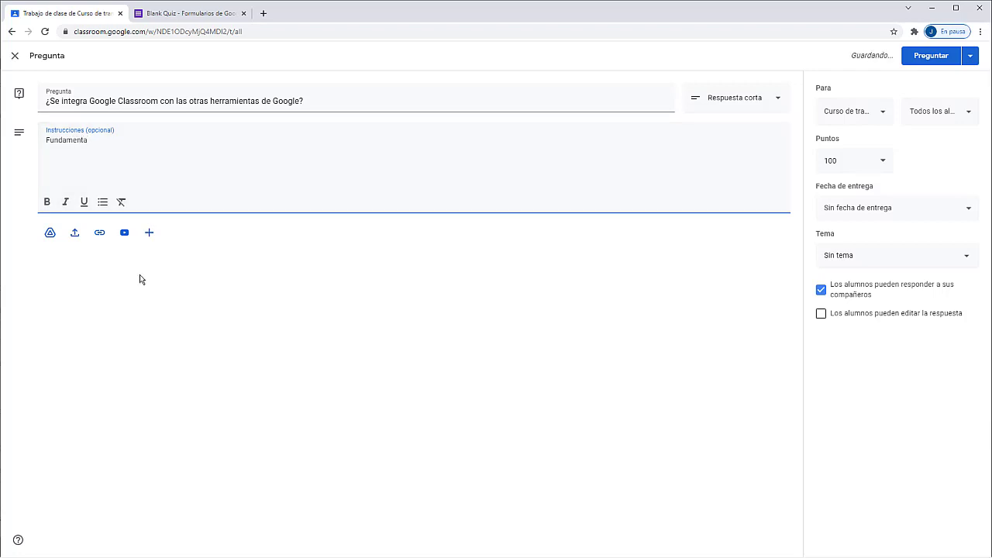
click(123, 297)
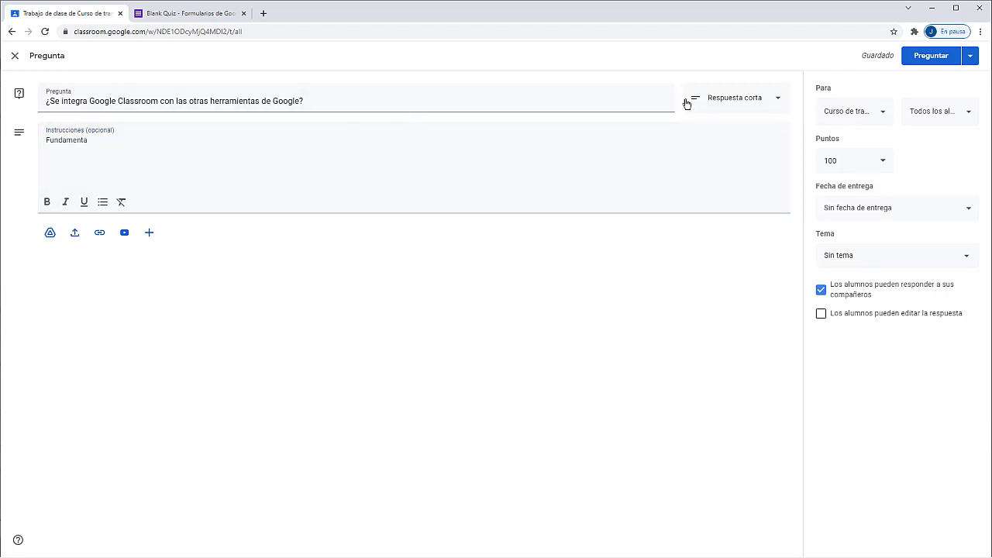
click(723, 105)
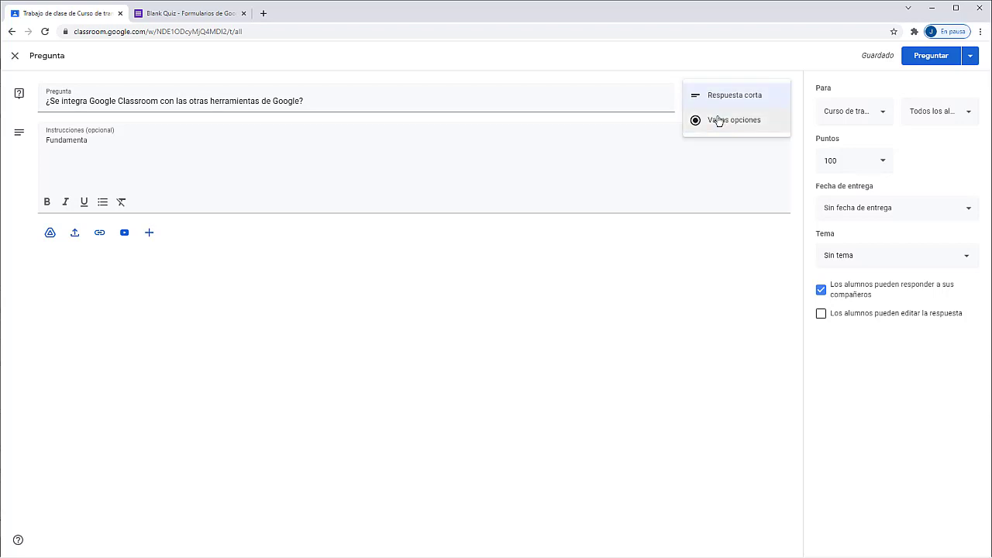
click(674, 63)
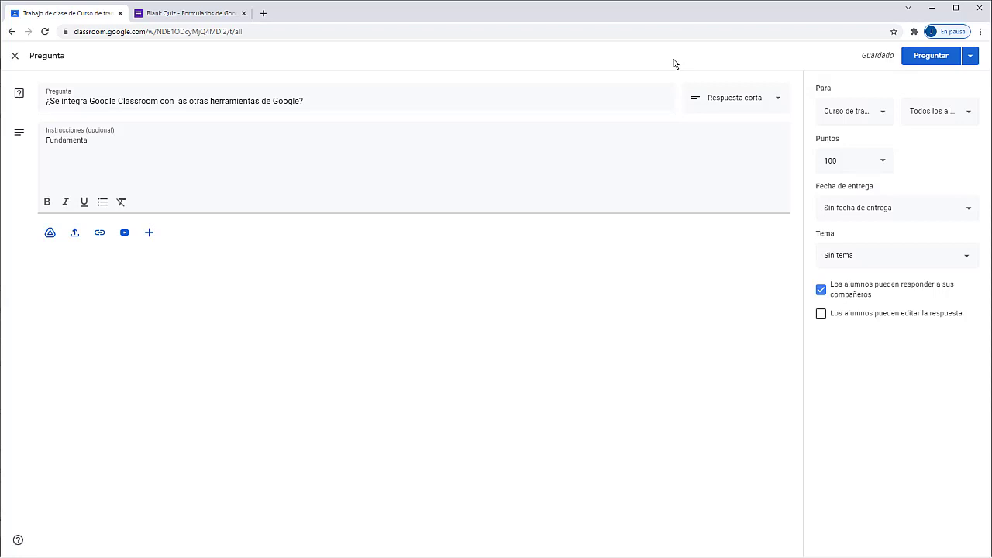
Step: Keep classmate replies on, post the question, and place it below Cuestionario 01
click(856, 296)
click(857, 296)
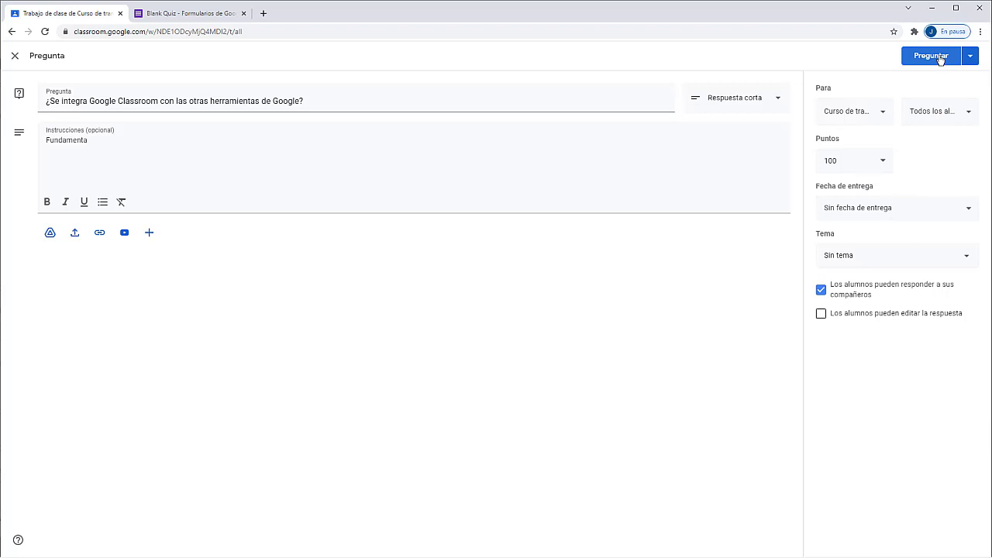
click(931, 56)
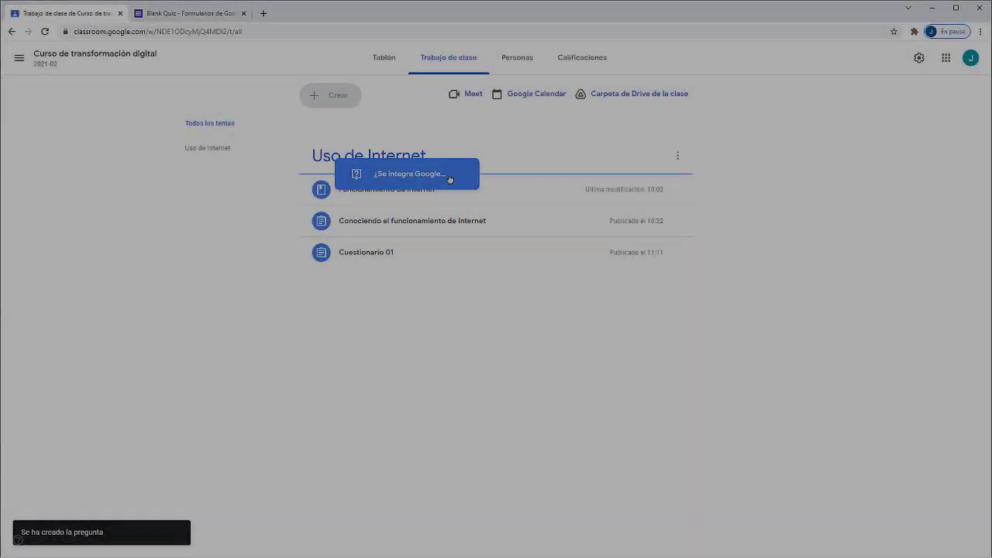
drag(451, 180, 434, 305)
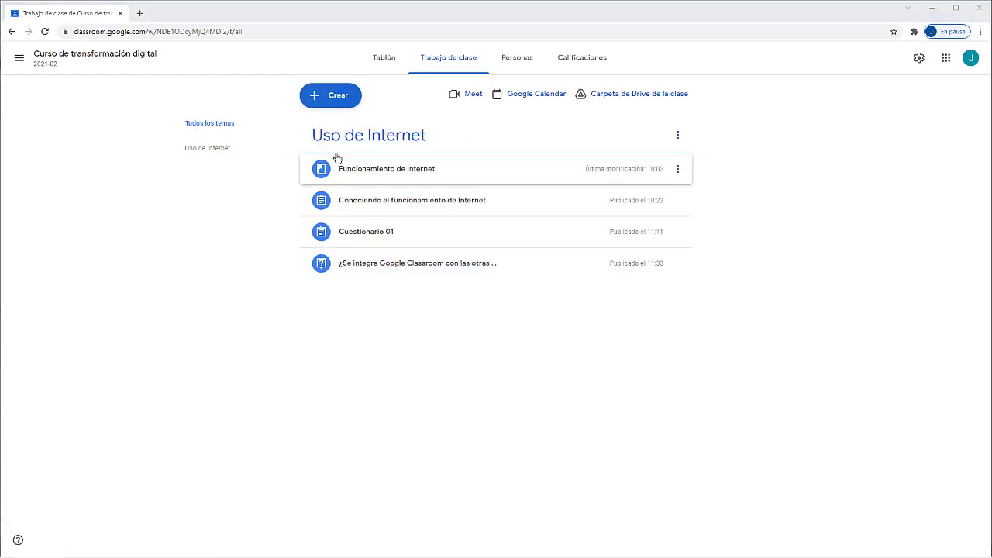
Step: Open the Crear menu of new classwork types again
click(341, 97)
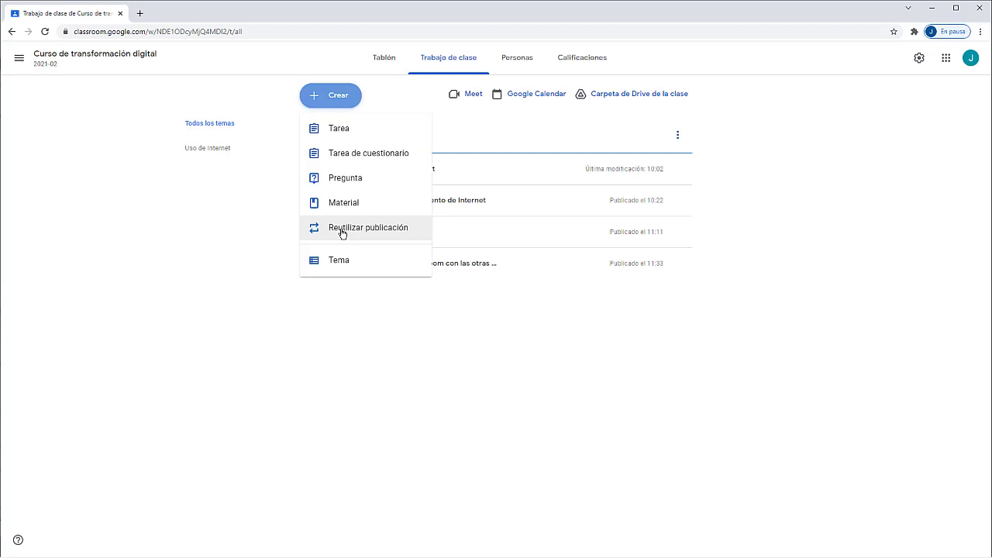
Step: Reuse 'Editar un documento en la nube desde el celular' from Edición de documentos en la nube, copying all attachments
click(342, 230)
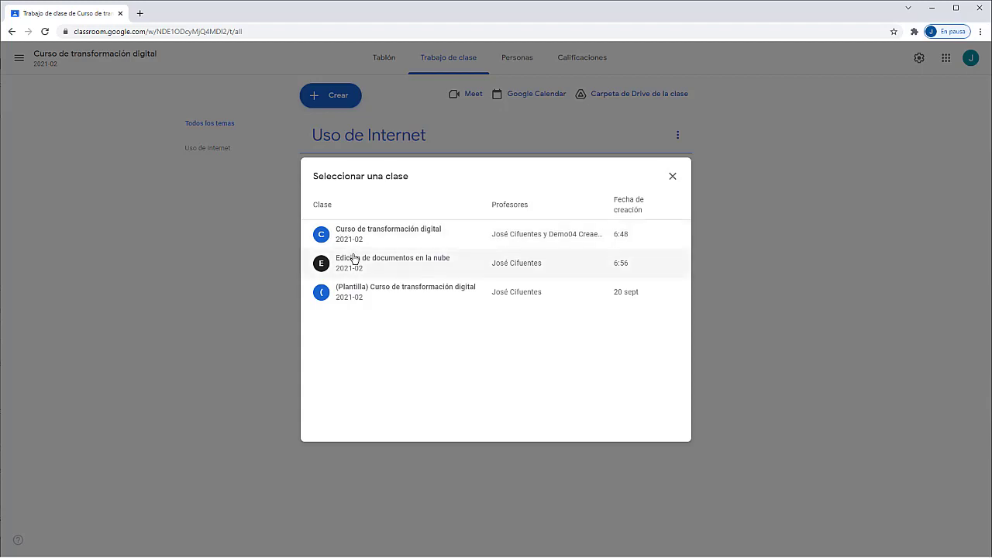
click(353, 257)
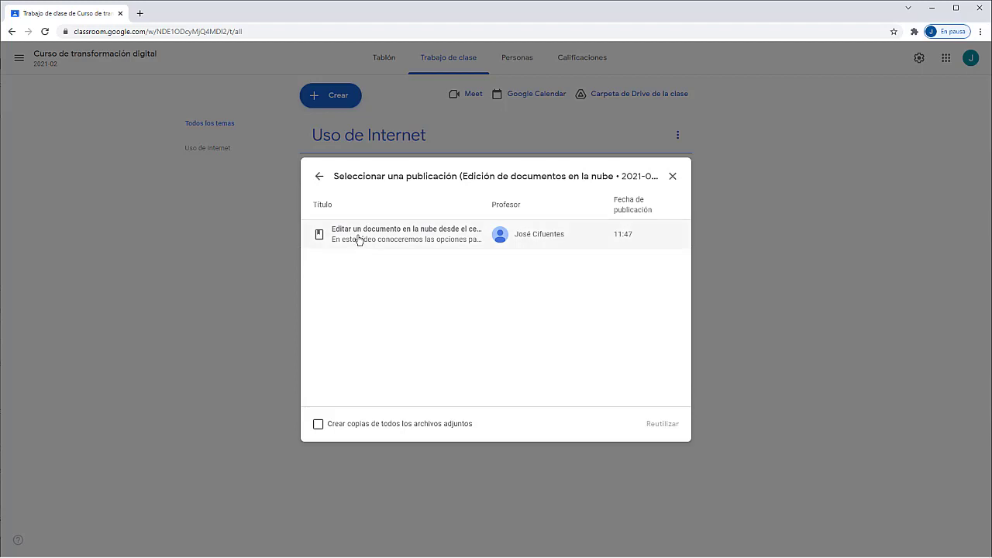
click(358, 239)
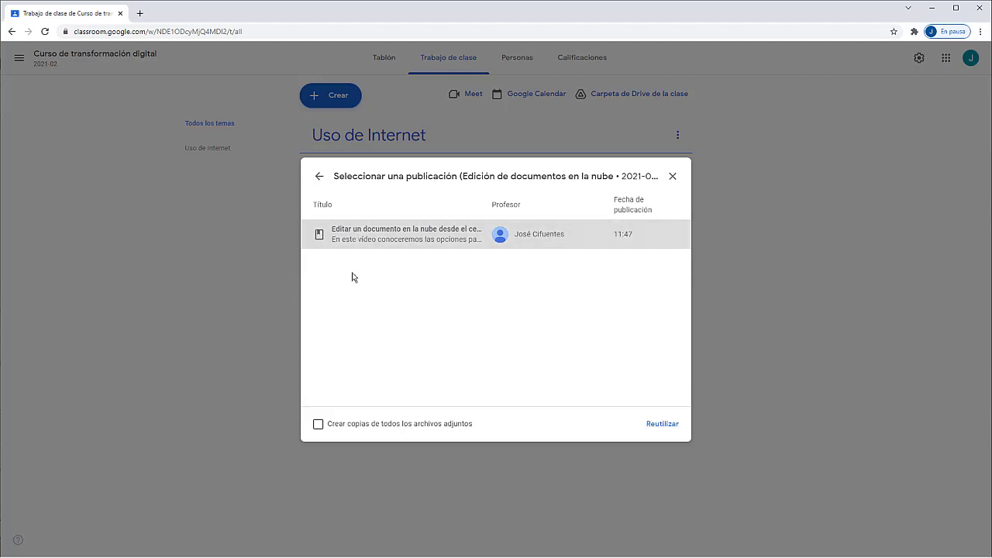
click(319, 425)
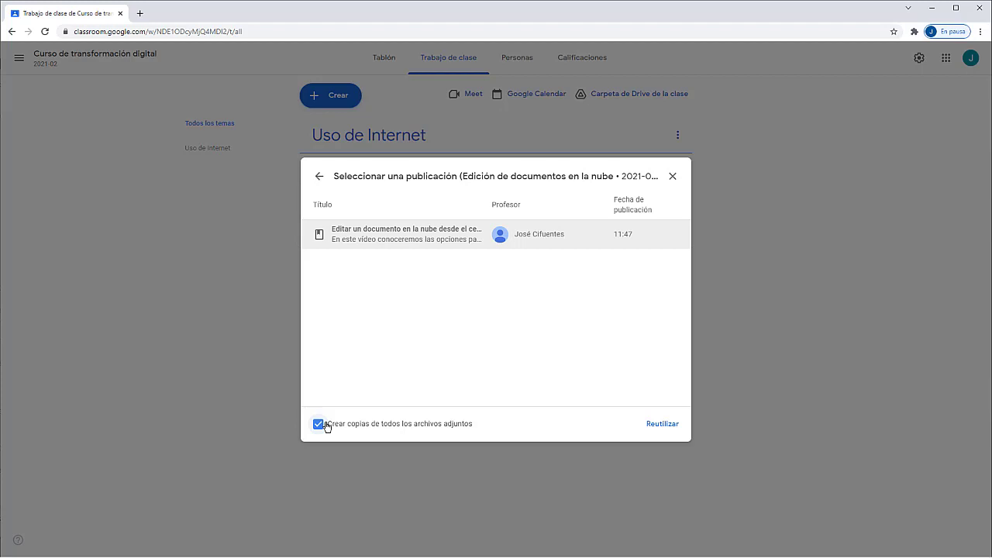
click(659, 423)
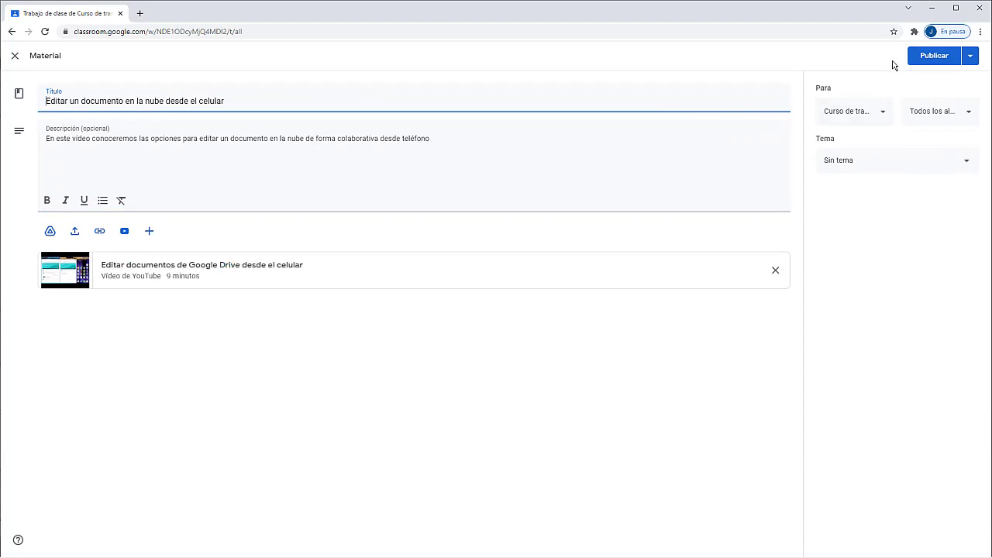
Step: Publish the reused material 'Editar un documento en la nube desde el celular'
click(933, 57)
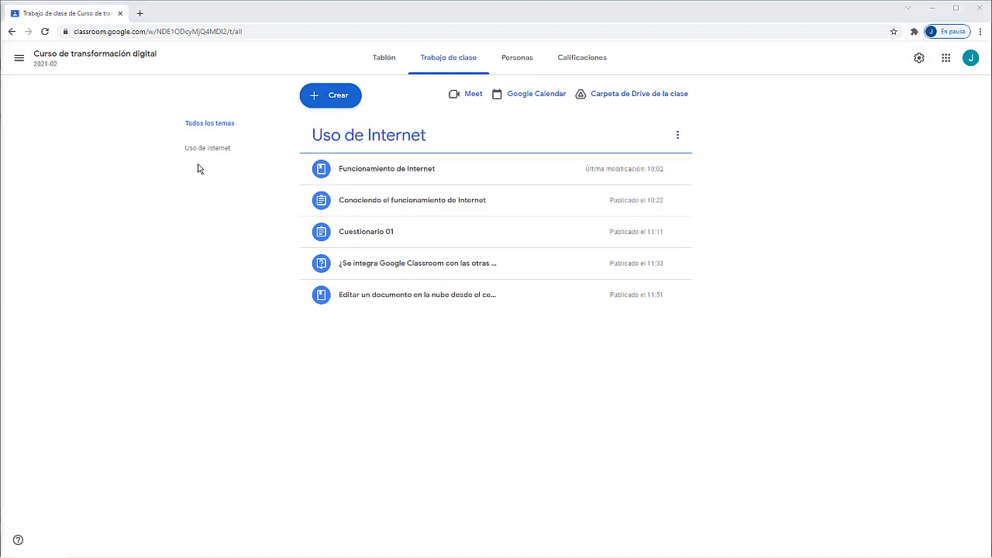
Step: Open the Personas page listing the class's two teachers and four students
click(517, 57)
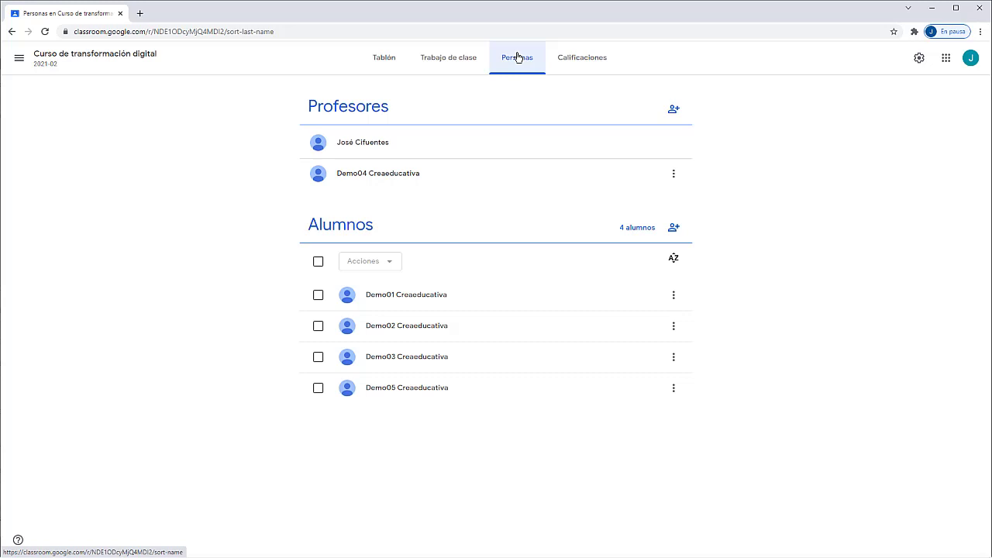
Step: Invite the guest teacher's e-mail address as a co-teacher under Profesores
click(672, 110)
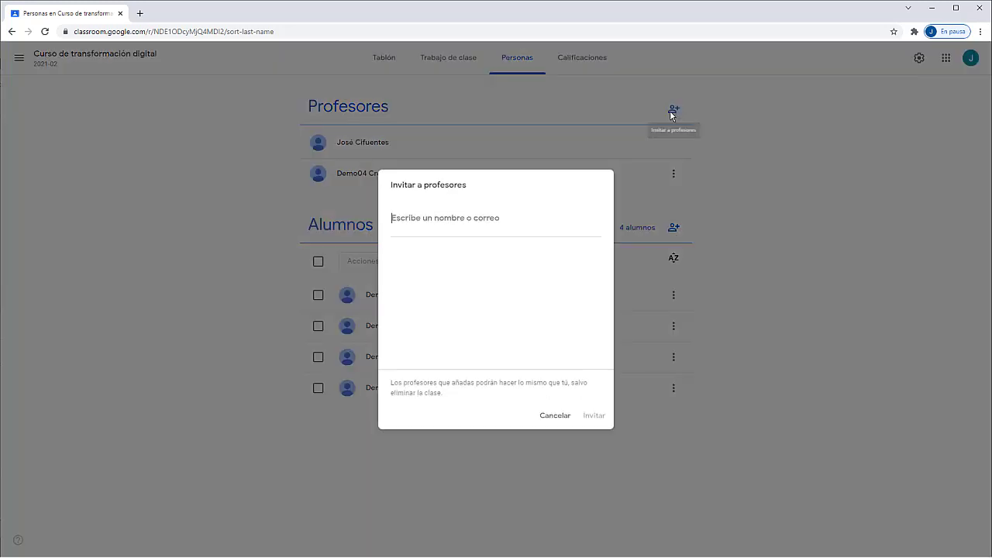
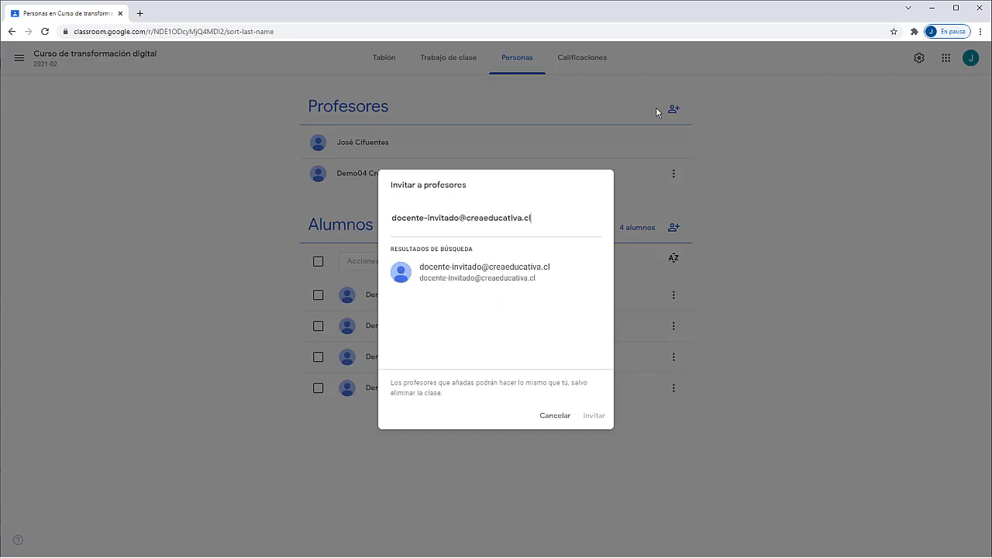
click(461, 273)
click(593, 416)
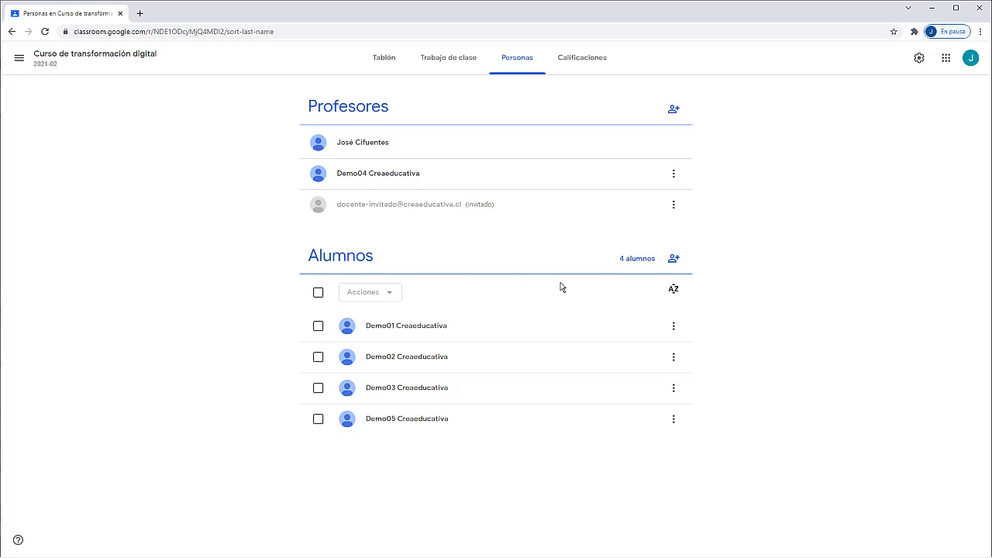
Step: Cancel the Invitar a alumnos dialog without inviting anyone, then check student Demo01's options
click(671, 261)
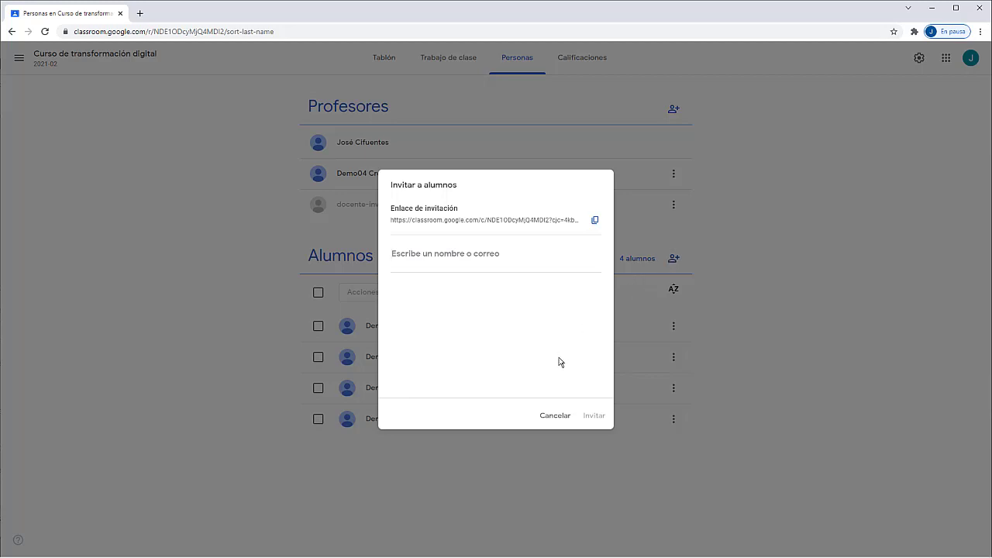
click(556, 413)
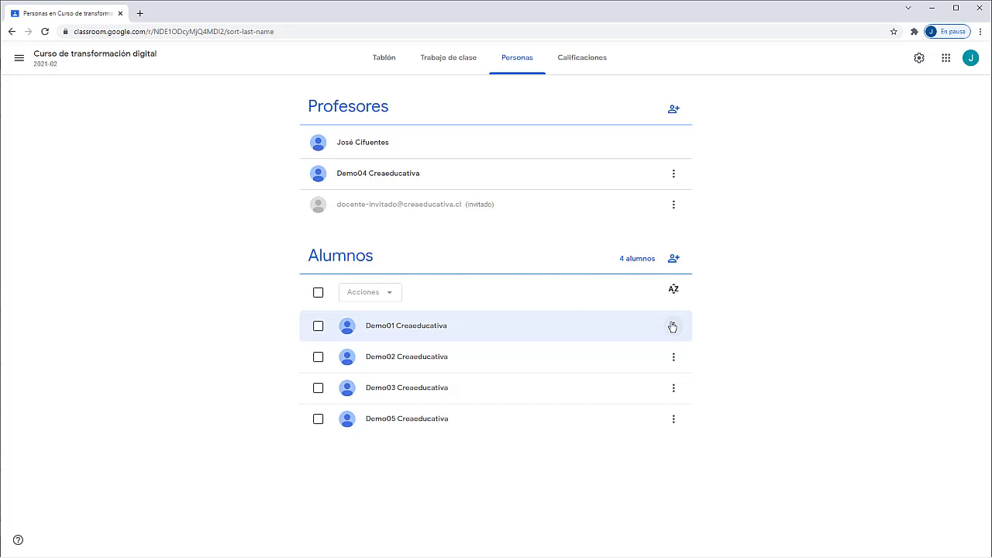
click(673, 326)
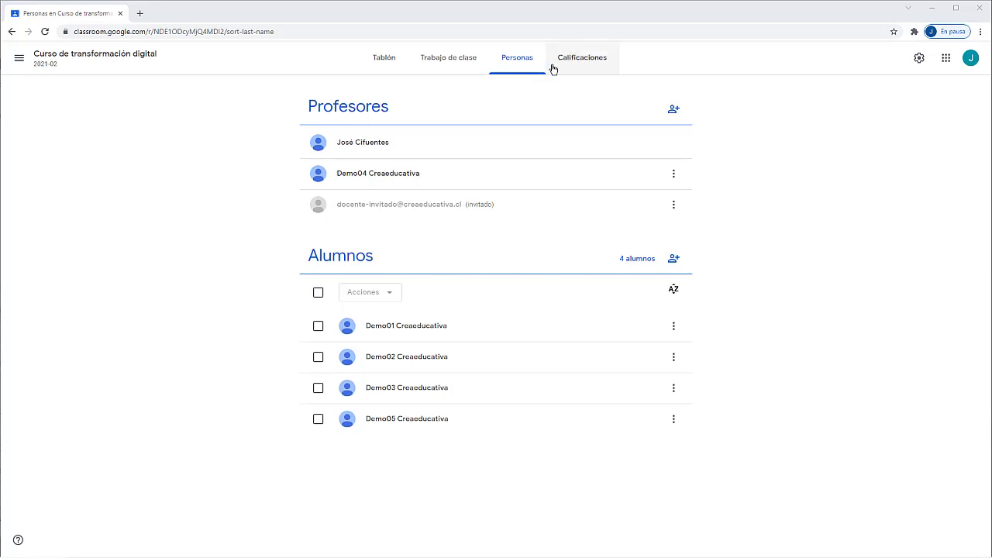
Step: Review the Calificaciones table sorted by surname and its assignment column options, then open class settings
click(576, 60)
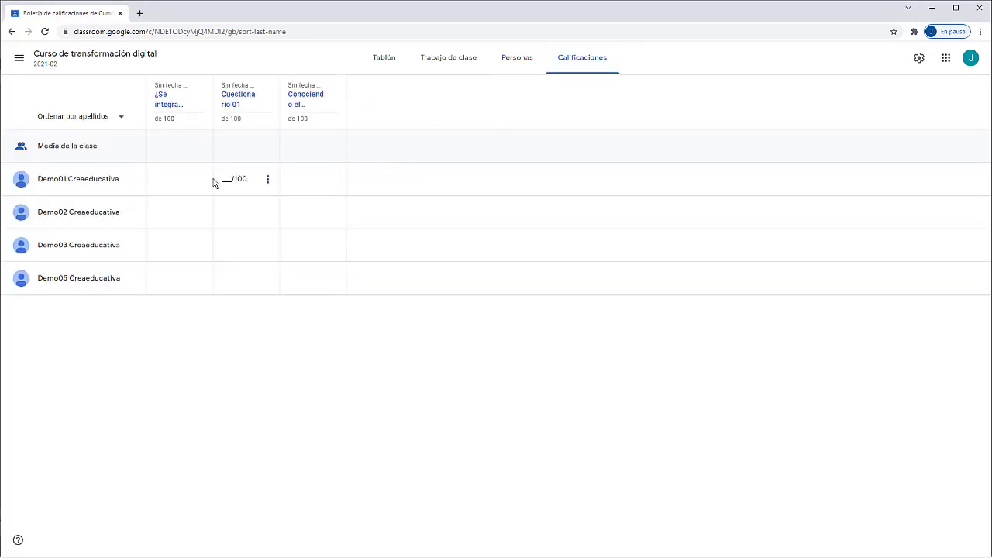
click(121, 124)
click(113, 92)
click(201, 95)
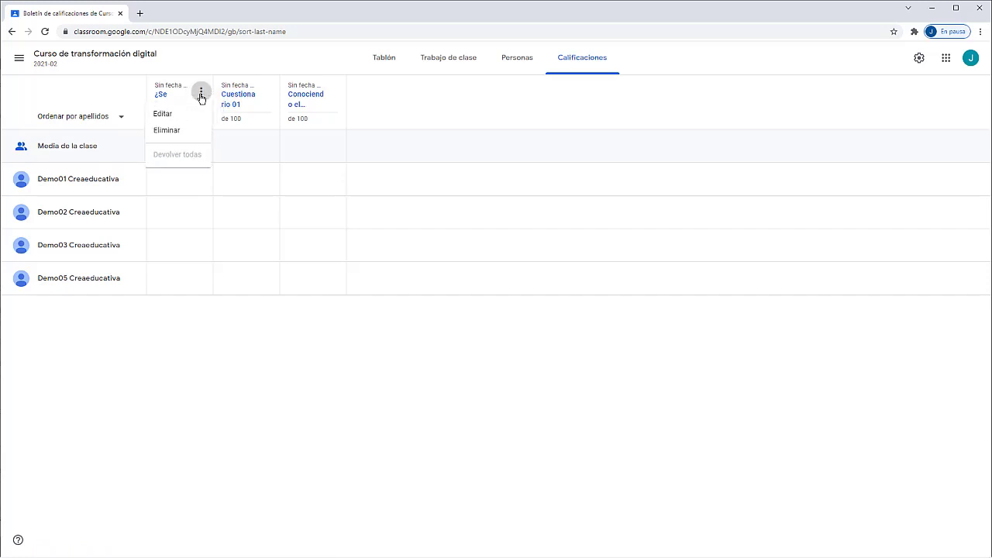
click(369, 116)
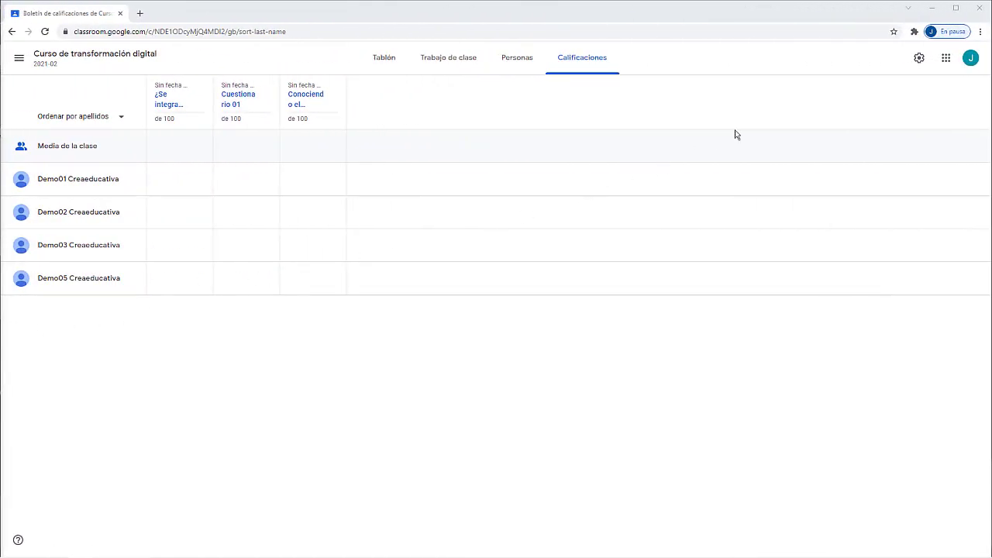
click(918, 59)
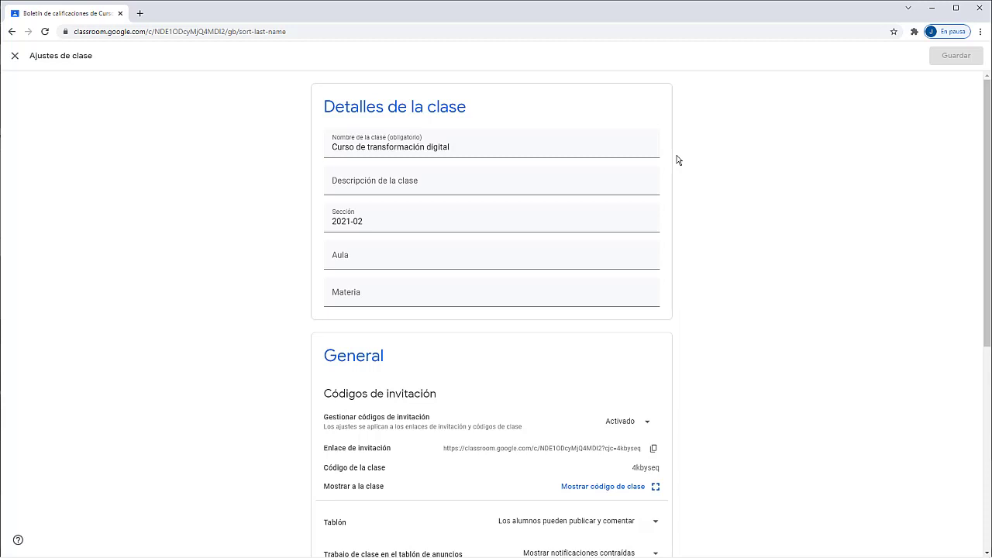
Step: Scroll through Ajustes de clase and check the stream posting choices, leaving them unchanged
scroll(676, 160, down, 5)
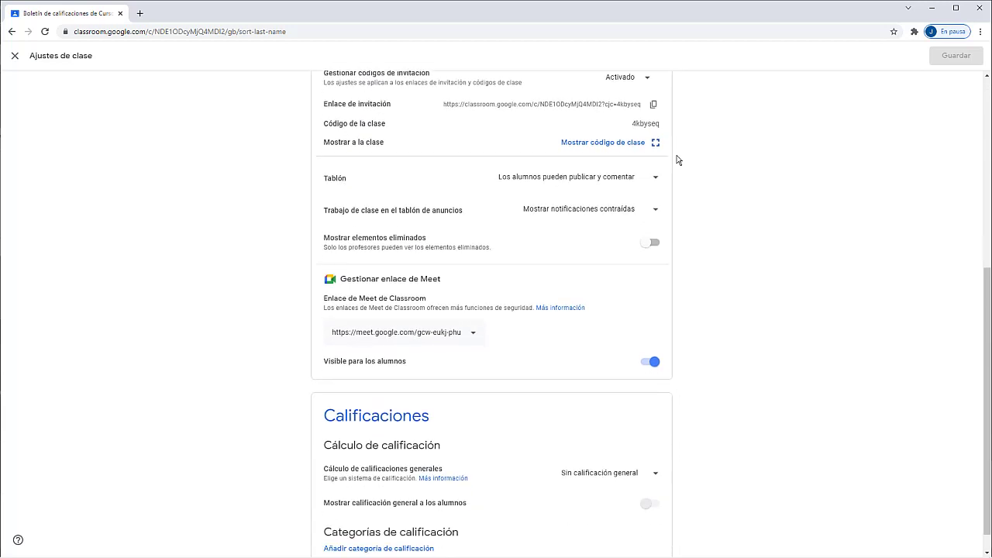
scroll(677, 159, up, 1)
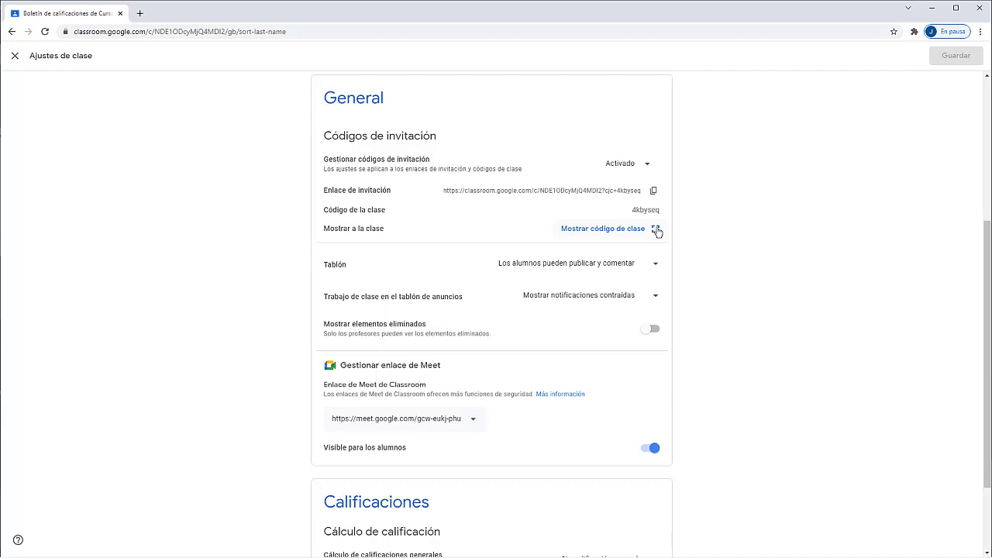
click(657, 267)
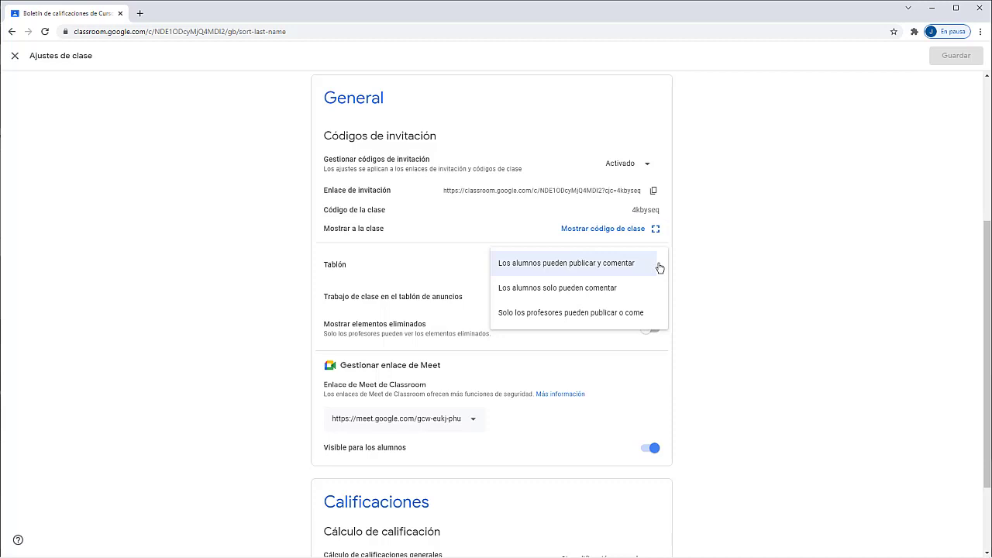
click(691, 266)
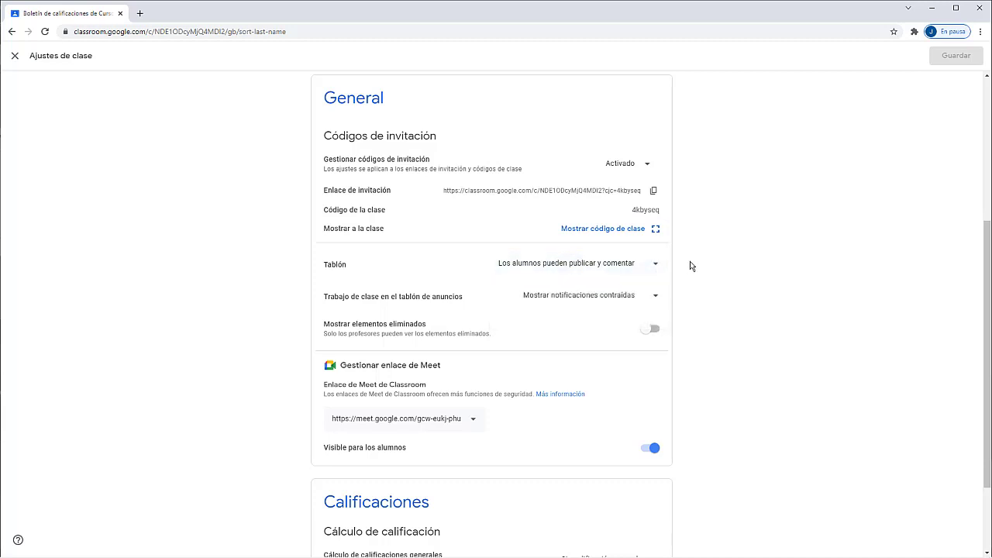
Step: Toggle Meet link visibility off and back on, keep Sin calificación general, and exit settings
scroll(687, 308, down, 2)
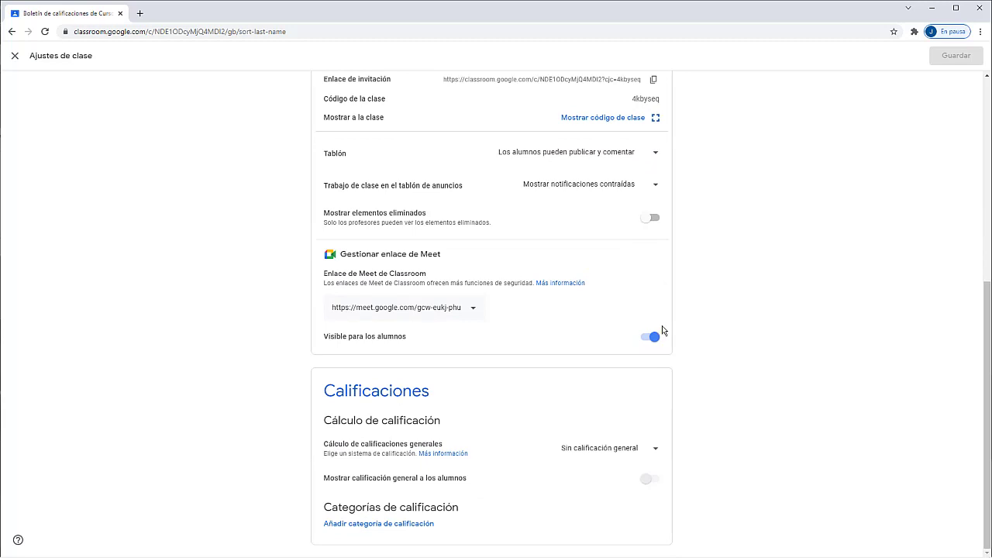
click(653, 337)
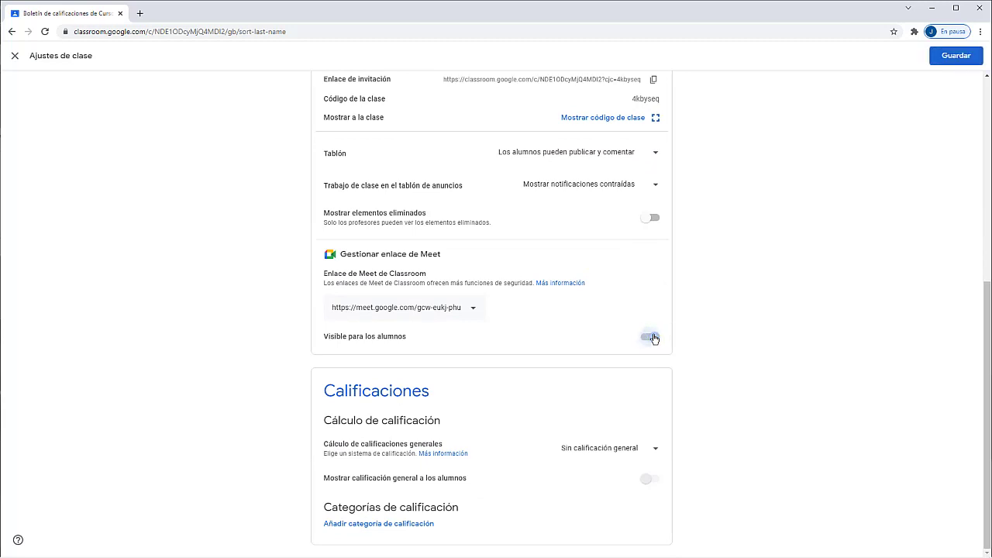
click(654, 338)
click(621, 448)
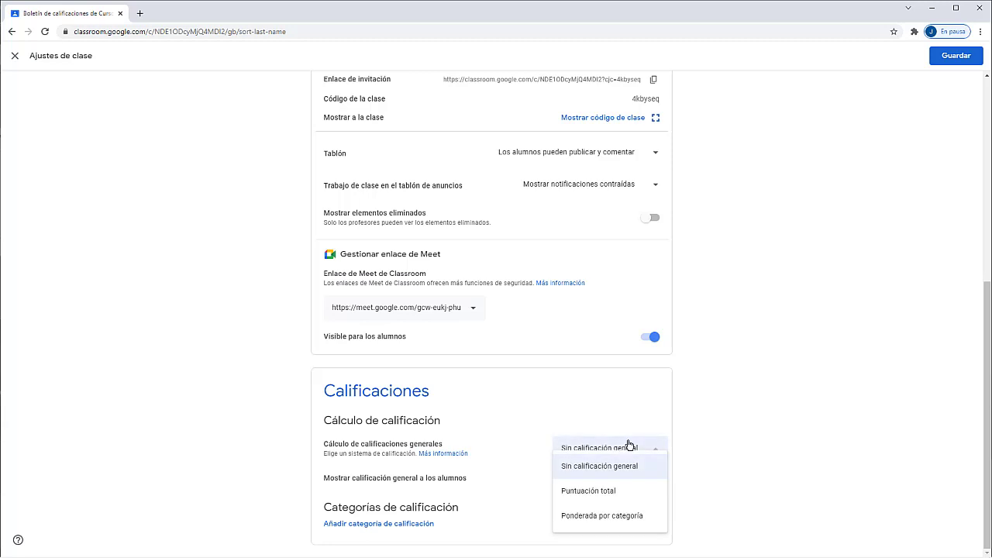
click(694, 437)
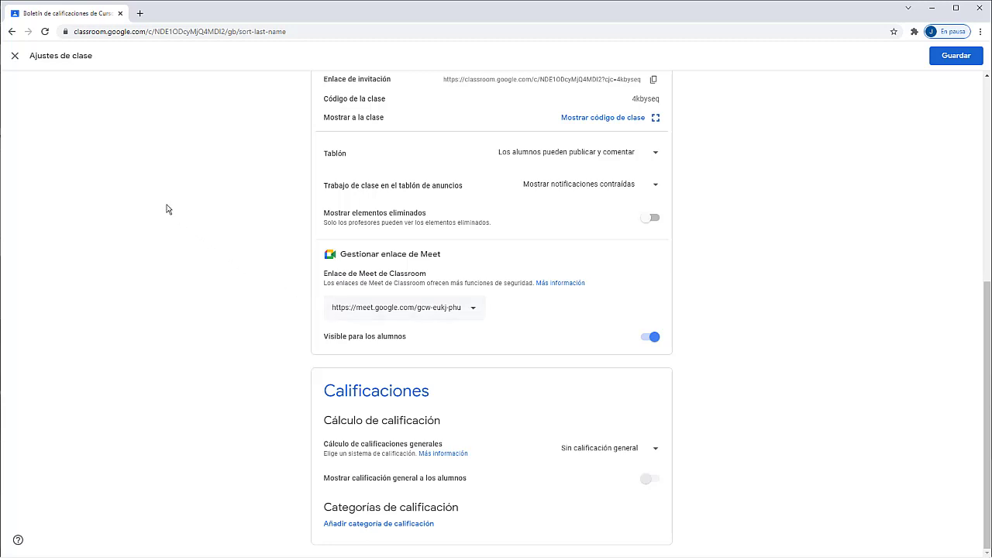
click(16, 57)
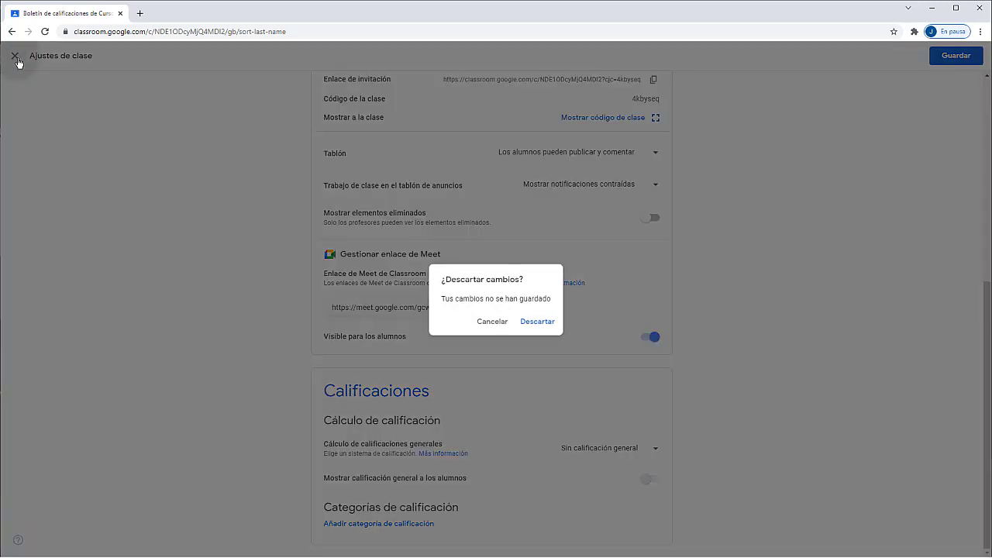
Step: Discard the settings changes and open the Curso de transformación digital card's options
click(526, 322)
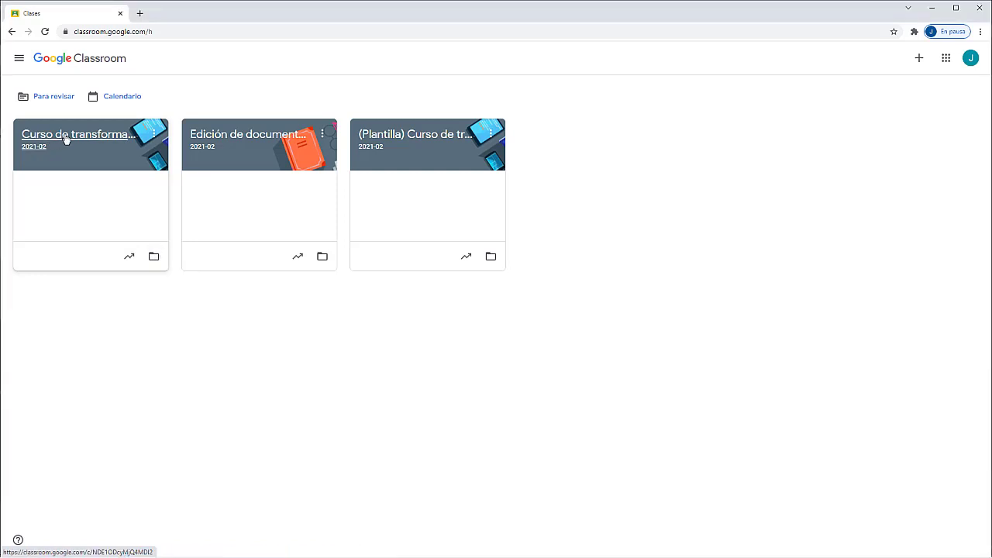
click(154, 135)
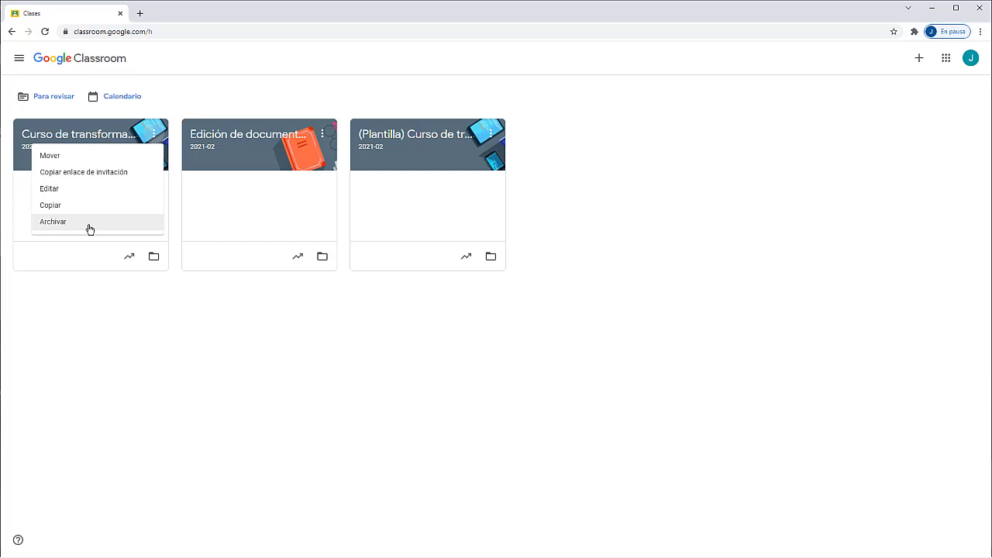
Step: Archive Curso de transformación digital and view it under Clases archivadas
click(90, 225)
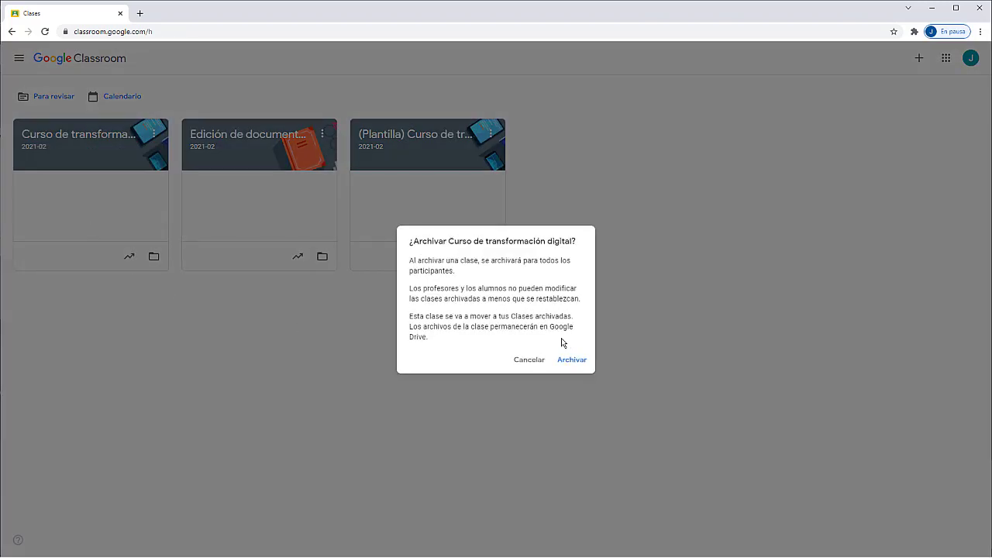
click(575, 362)
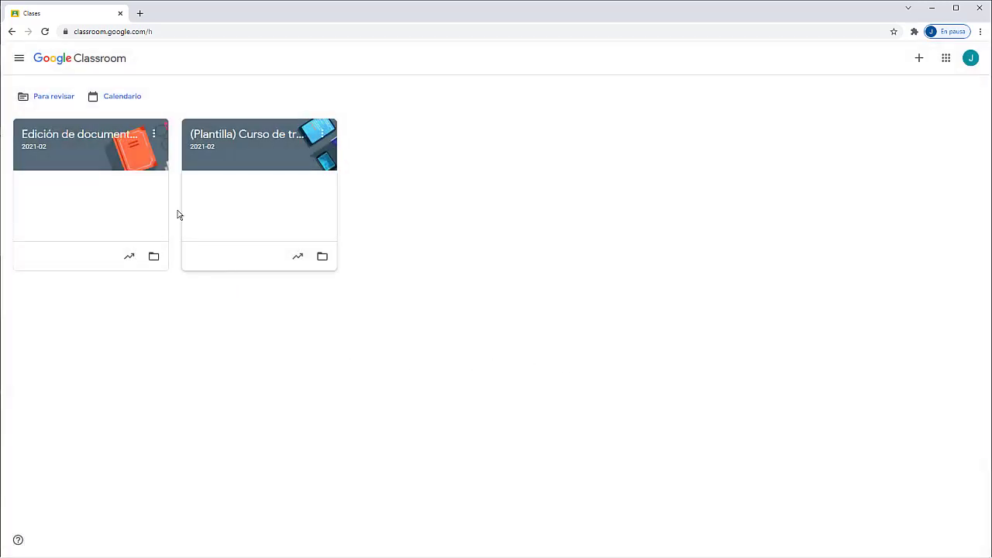
click(20, 59)
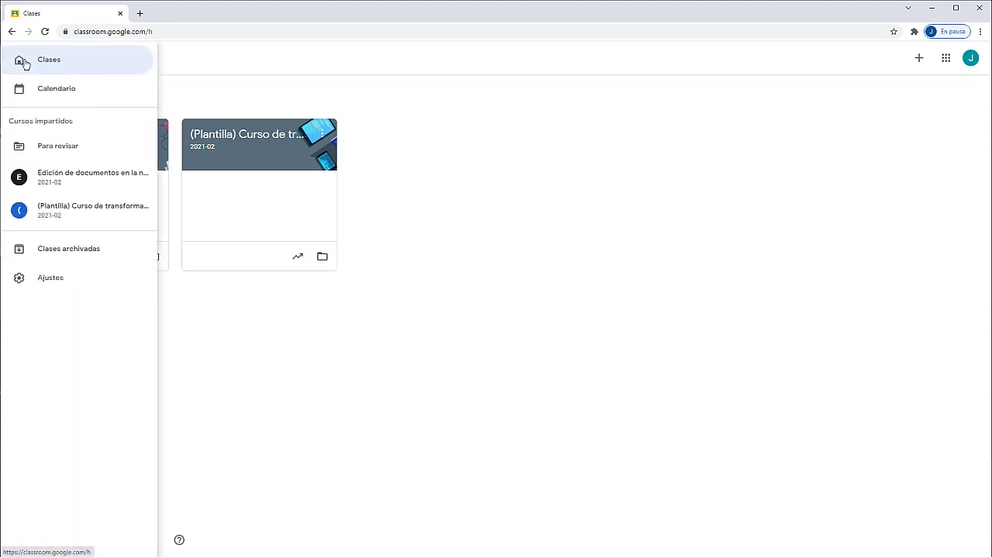
click(33, 258)
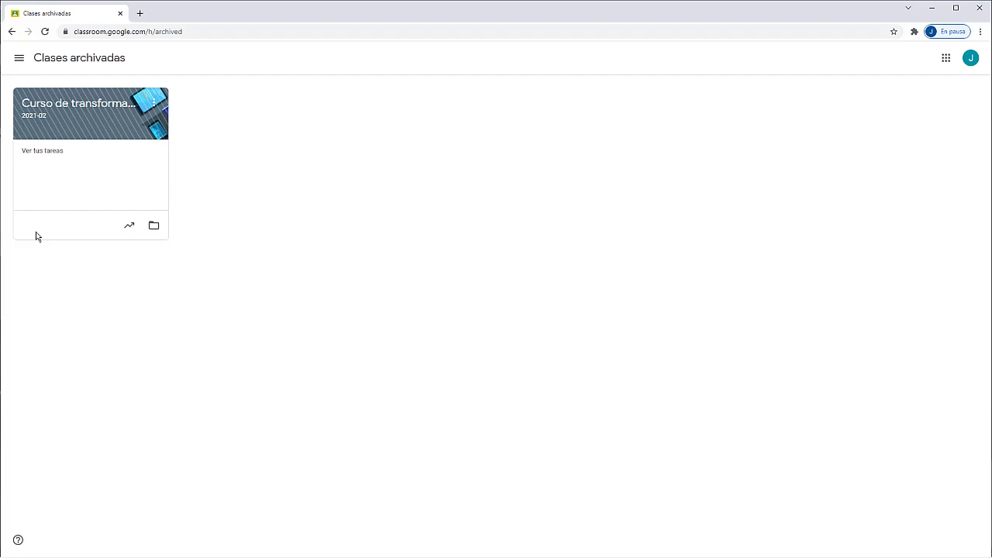
Step: Check the archived class's options menu, then return to the main Clases page
click(152, 106)
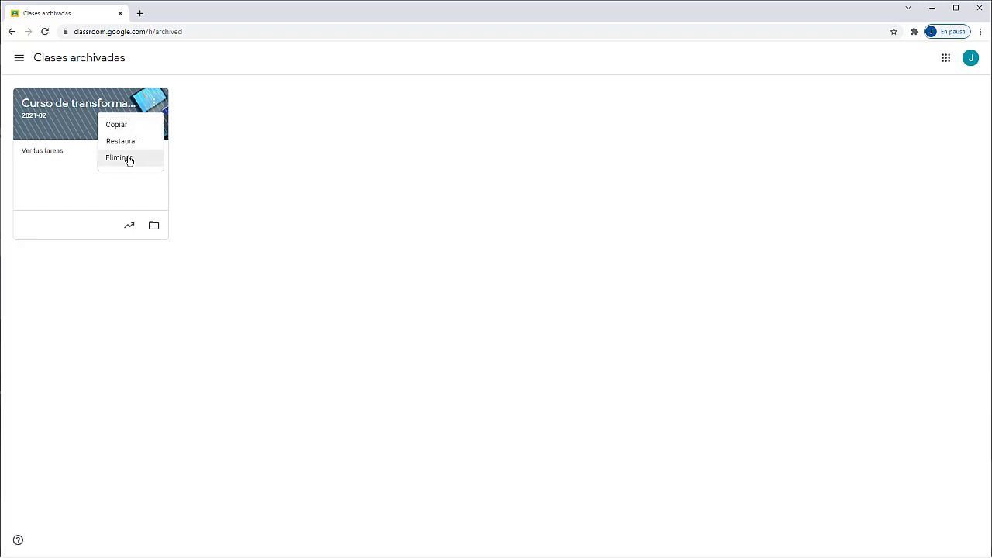
click(18, 58)
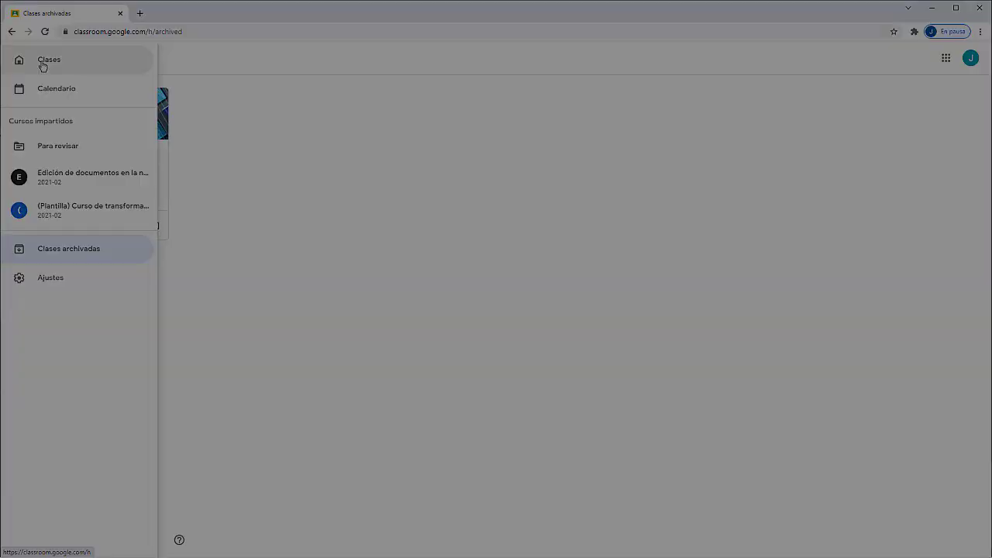
click(35, 62)
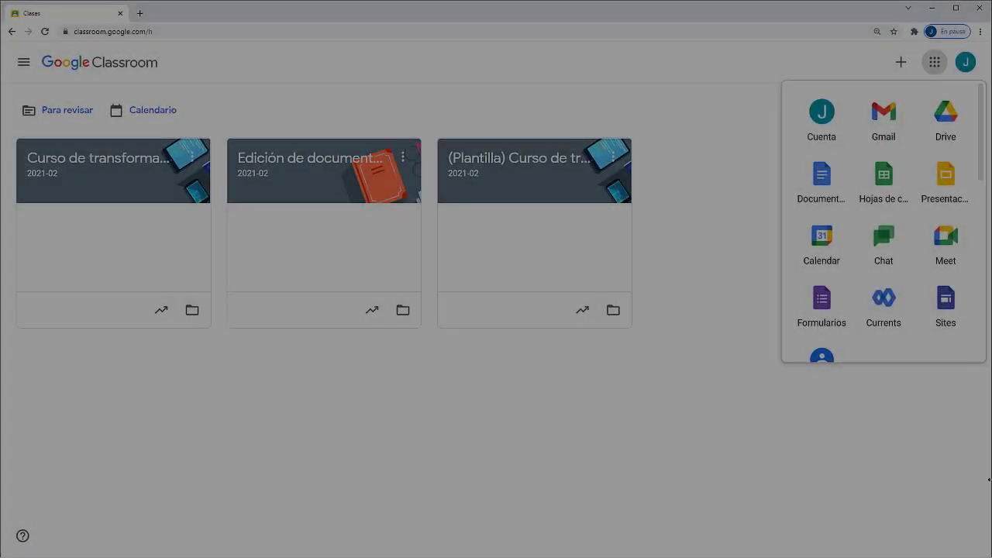